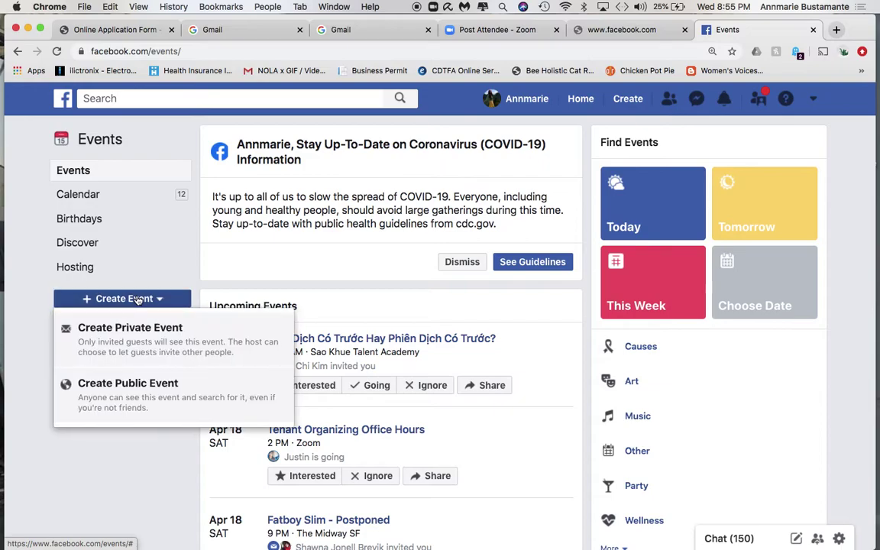
# Step: Start a new private event and search DuckDuckGo images for "frogs painting" in a new browser tab
pyautogui.click(138, 343)
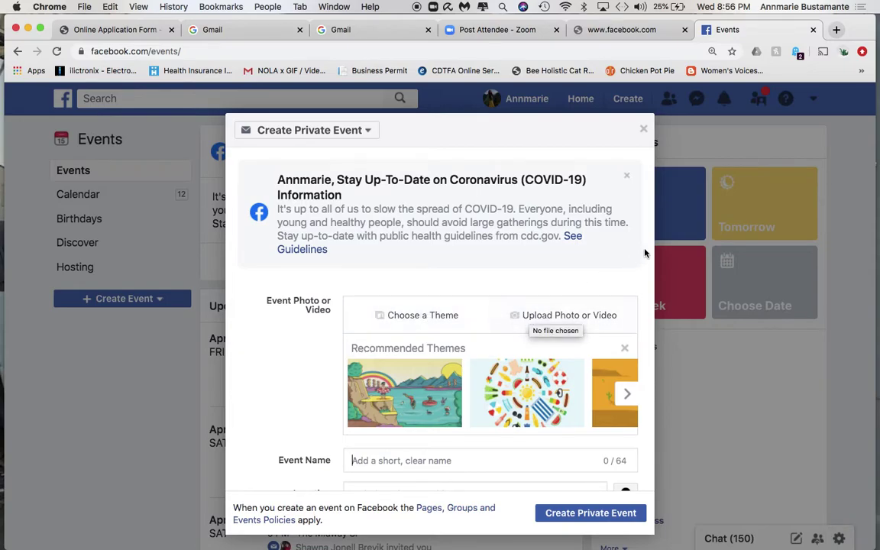
pyautogui.click(836, 30)
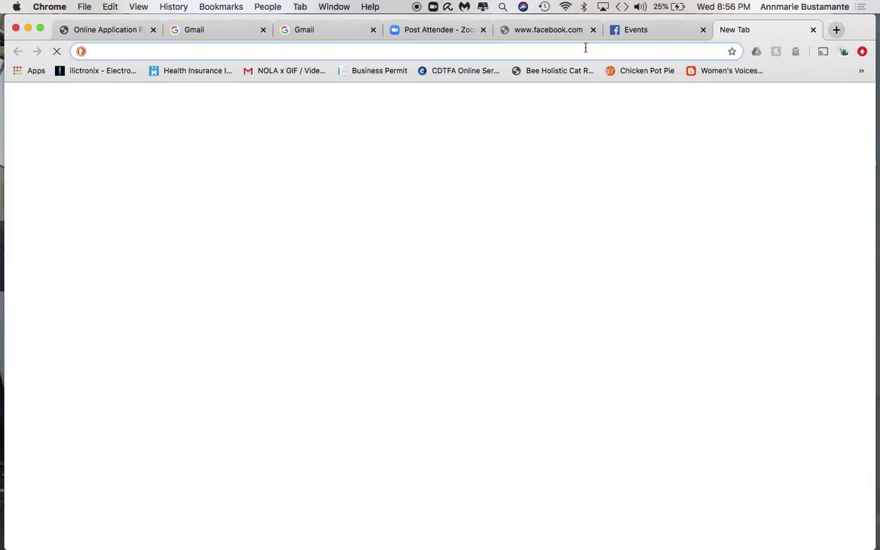
pyautogui.write('frogs painting')
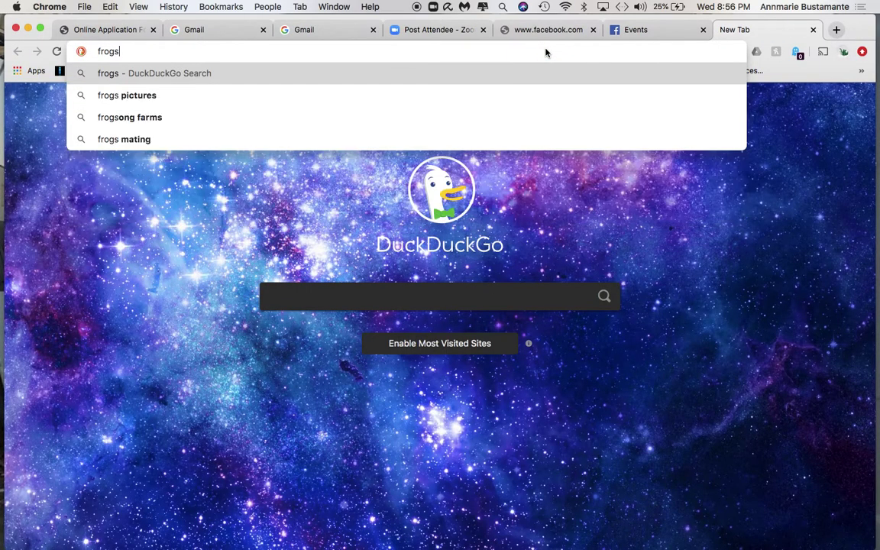
pyautogui.press('Return')
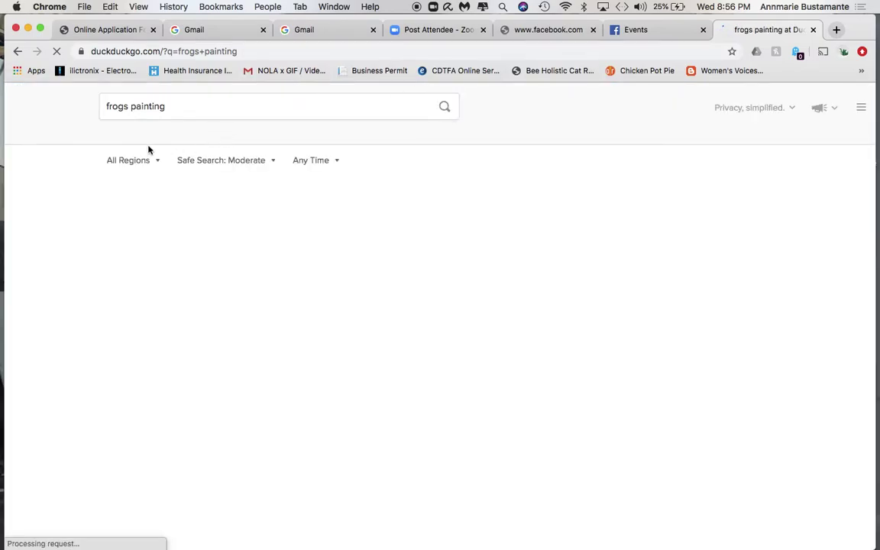
pyautogui.click(143, 134)
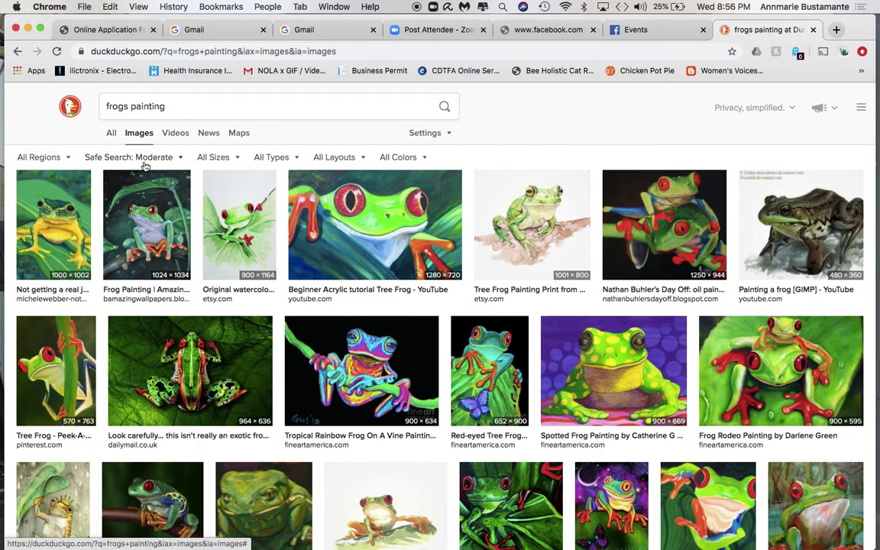
# Step: Open the "Frog prince painting" image from magicaldaydream.com at full size and save a copy to the desktop
pyautogui.scroll(-3, 210, 265)
pyautogui.scroll(-5, 210, 265)
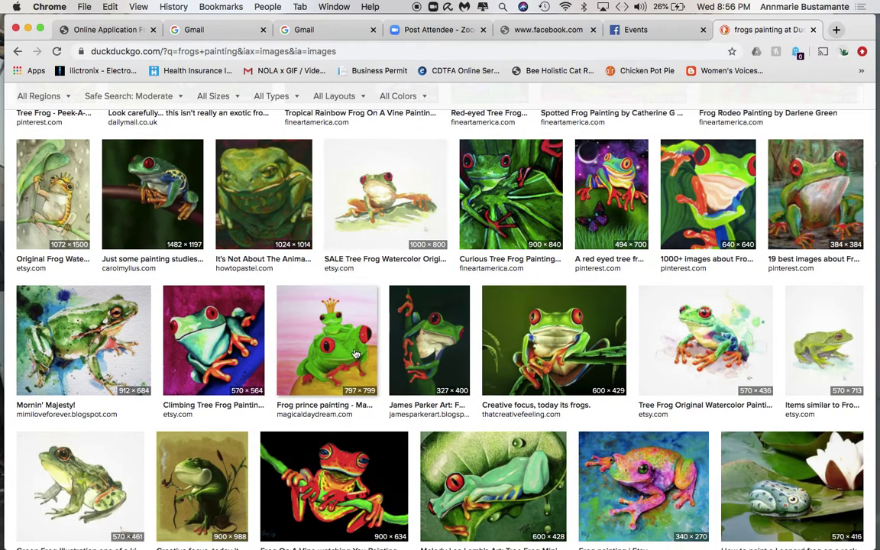
pyautogui.click(355, 353)
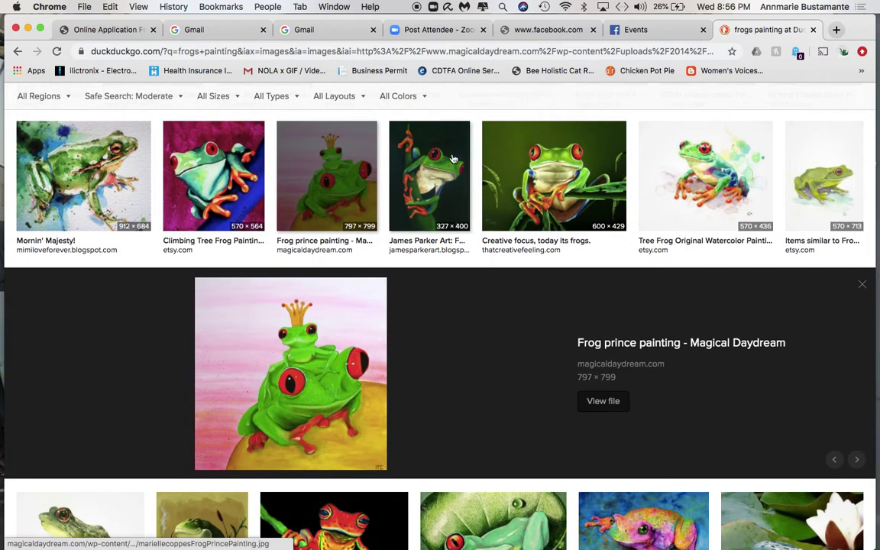
pyautogui.moveTo(479, 36); pyautogui.dragTo(623, 35)
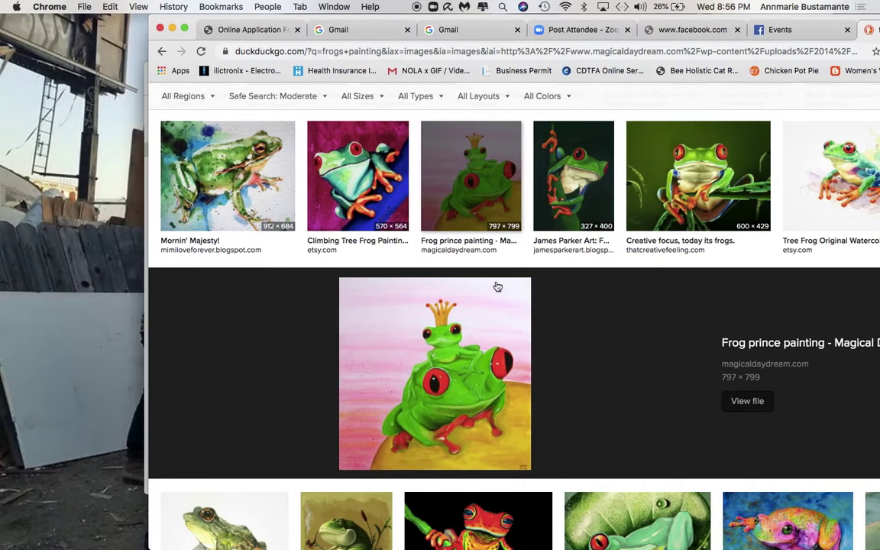
pyautogui.click(452, 364)
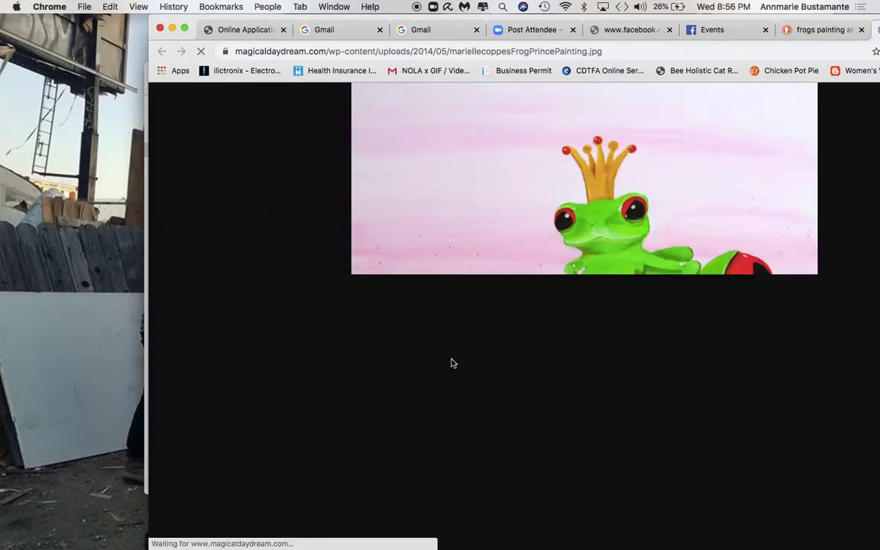
pyautogui.click(498, 238)
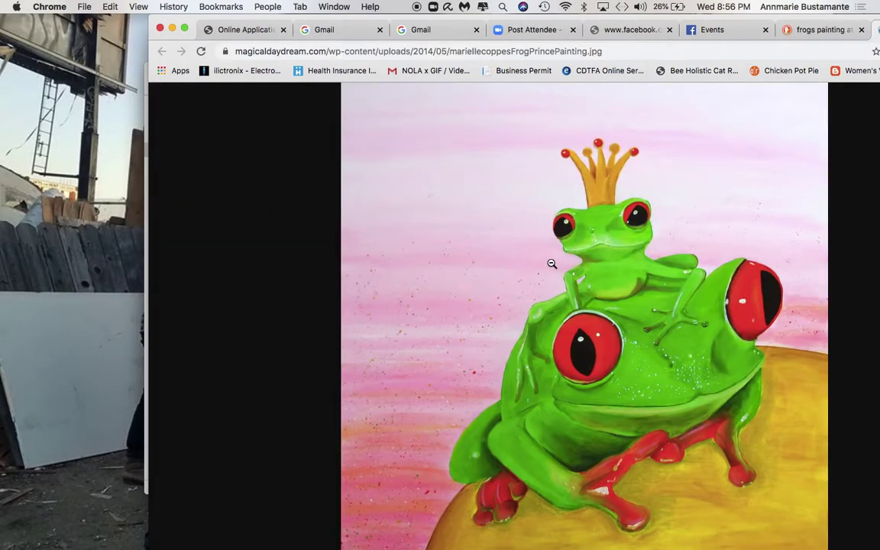
pyautogui.moveTo(484, 262); pyautogui.dragTo(73, 200)
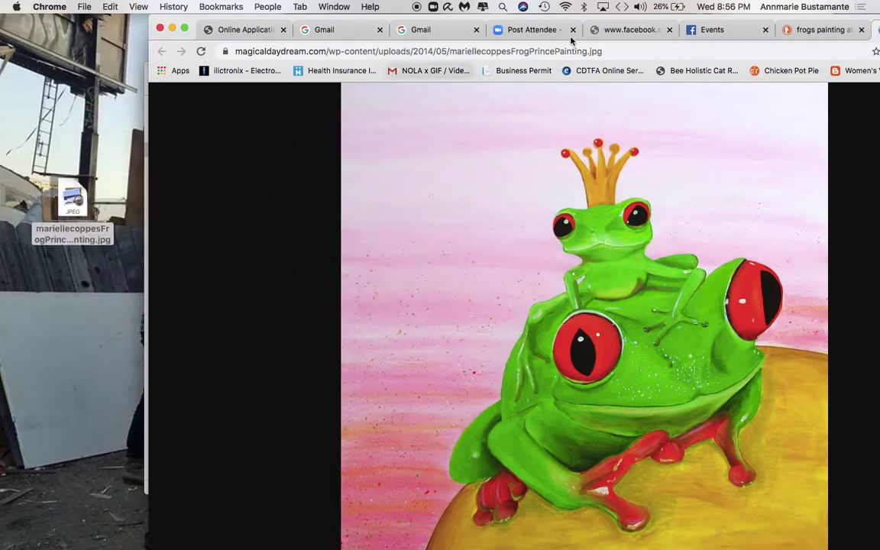
# Step: Upload the saved frog prince JPEG from the Desktop as the event photo and reposition it to show the whole crown
pyautogui.click(722, 30)
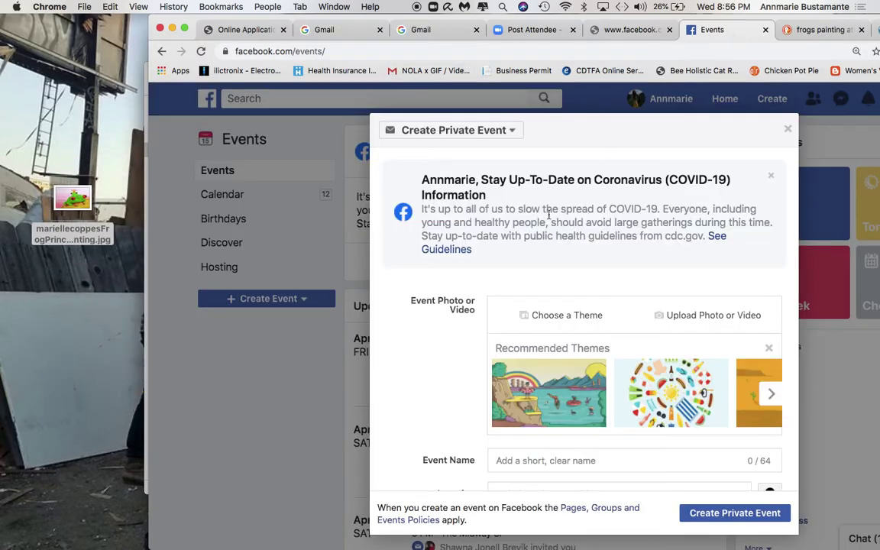
pyautogui.click(688, 321)
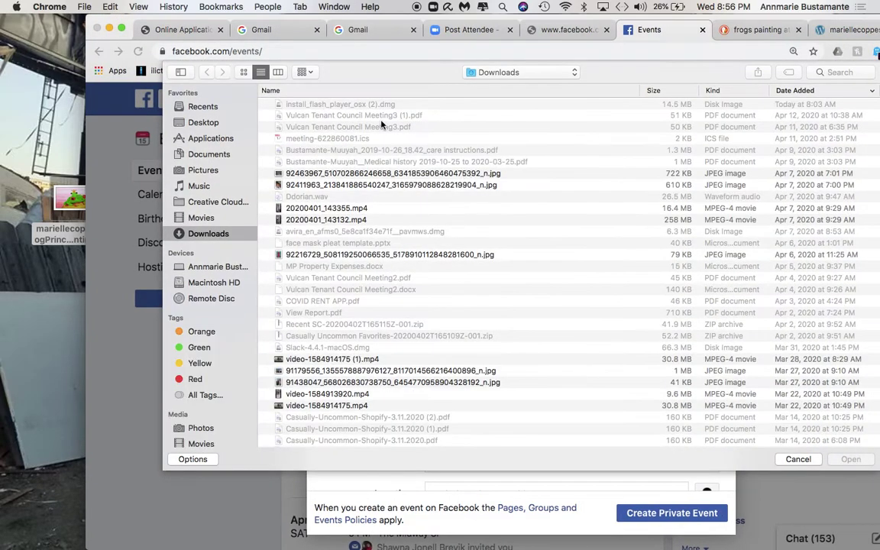
pyautogui.click(203, 122)
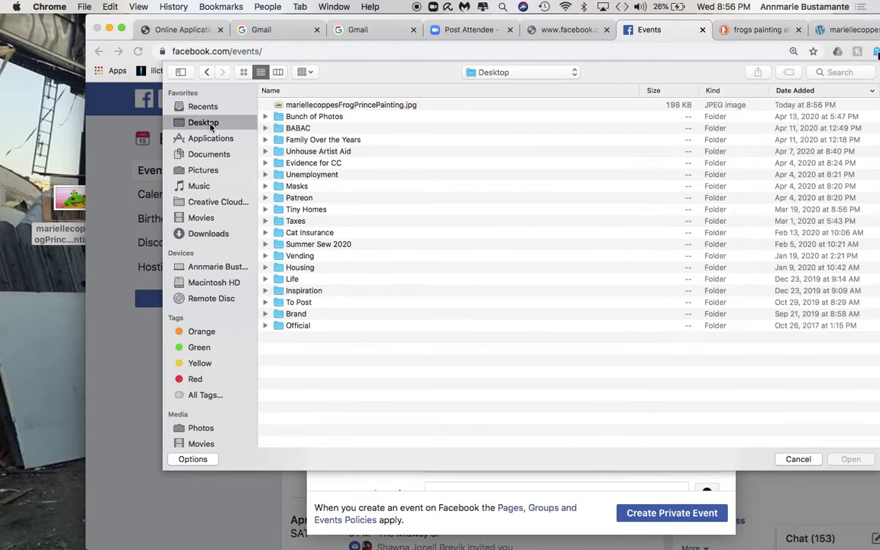
pyautogui.click(294, 106)
pyautogui.doubleClick(294, 107)
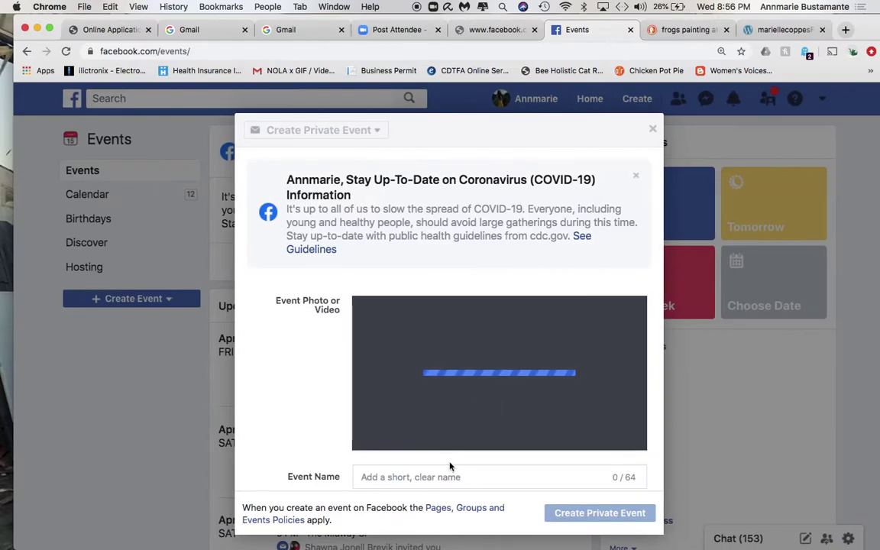
pyautogui.scroll(-3, 448, 408)
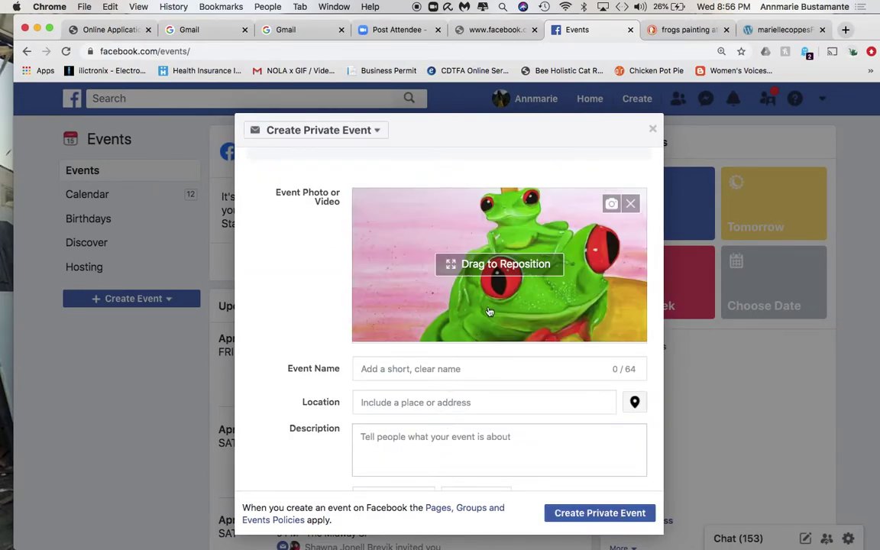
pyautogui.moveTo(447, 233); pyautogui.dragTo(492, 277)
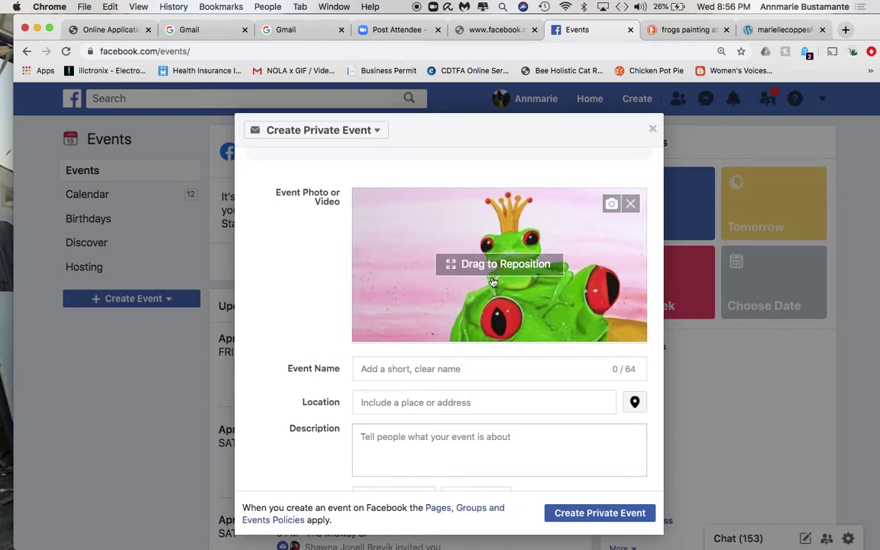
# Step: Enter "BABAC: Bad Ass Bitches Paint Time" as the event name
pyautogui.click(400, 372)
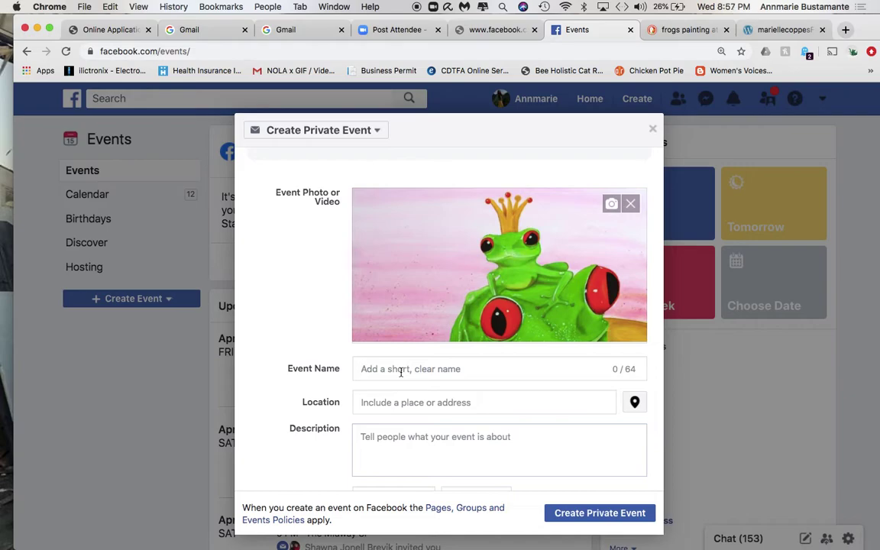
pyautogui.write('BABAC: Bas')
pyautogui.write(' Ass Bitches Paint')
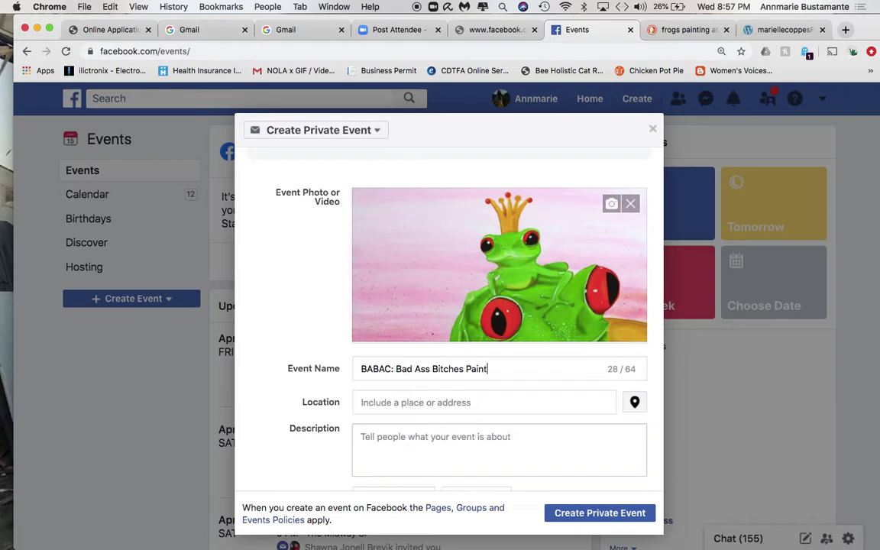
pyautogui.write(' Ptay')
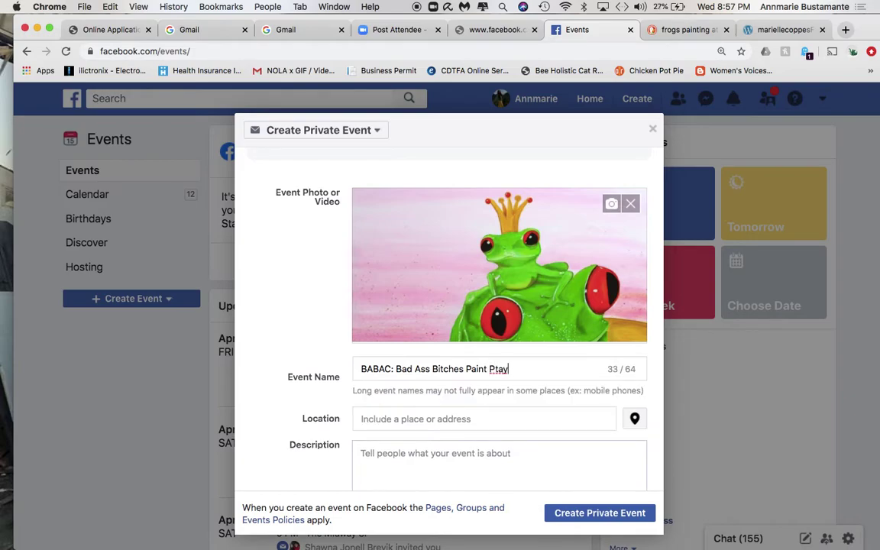
pyautogui.press('BackSpace')
pyautogui.press('BackSpace')
pyautogui.press('BackSpace')
pyautogui.press('BackSpace')
pyautogui.press('BackSpace')
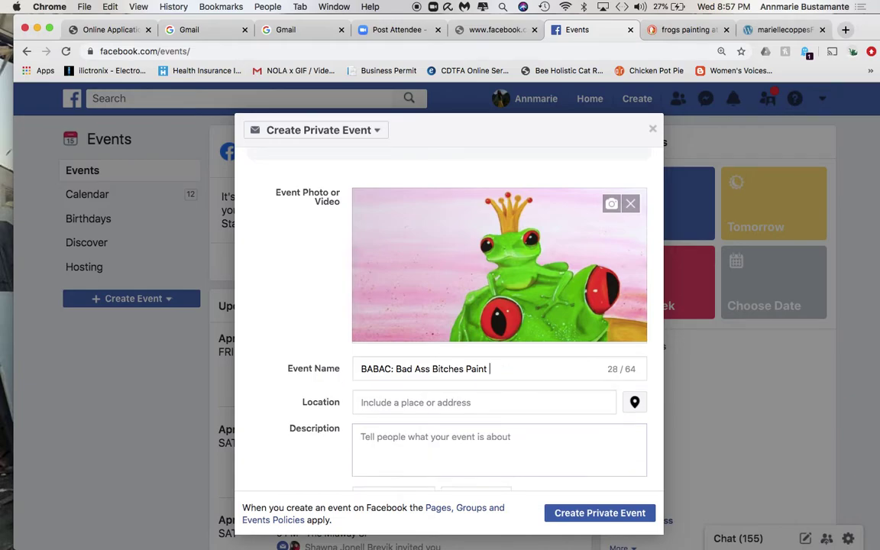
pyautogui.write('Time')
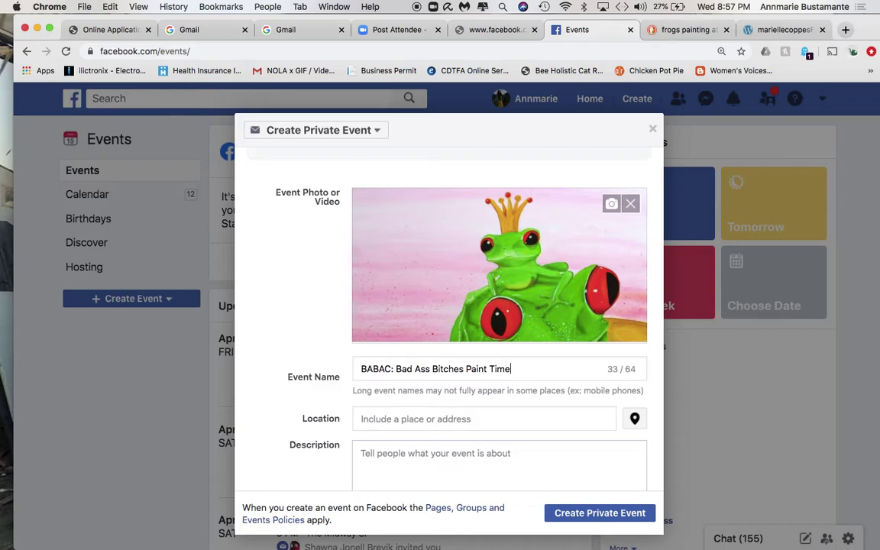
# Step: Insert "Art Club" before "Paint Time" in the event name and enclose "Paint Time" in asterisks
pyautogui.press('Left')
pyautogui.press('Left')
pyautogui.press('Left')
pyautogui.press('Left')
pyautogui.press('Left')
pyautogui.press('Left')
pyautogui.write('Art Club')
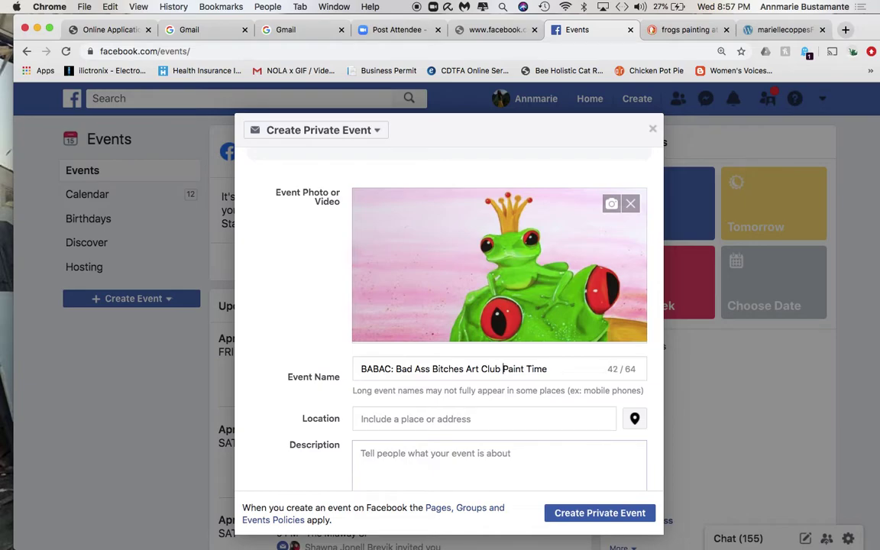
pyautogui.write('*')
pyautogui.write('*')
# Step: Set the event location to the suggested place Zoom in Oakland, California
pyautogui.scroll(-2, 447, 419)
pyautogui.click(442, 351)
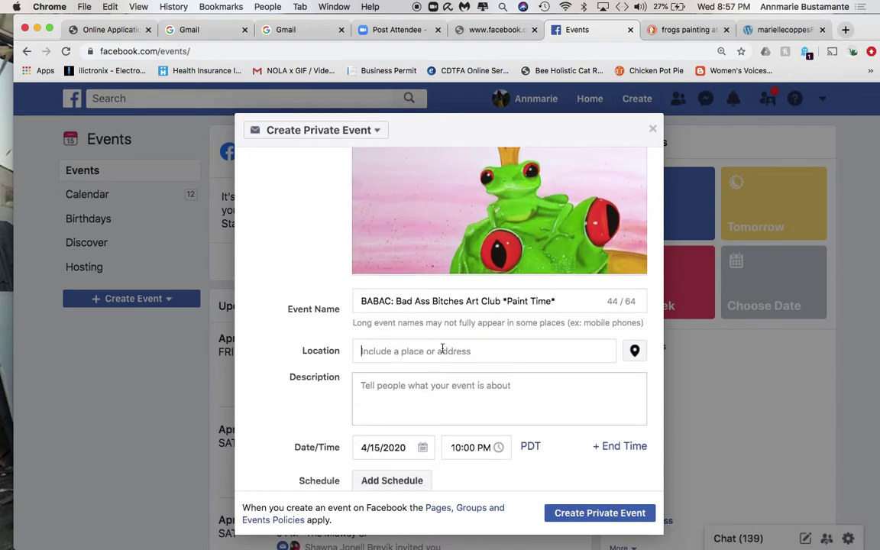
pyautogui.write('Zoom!')
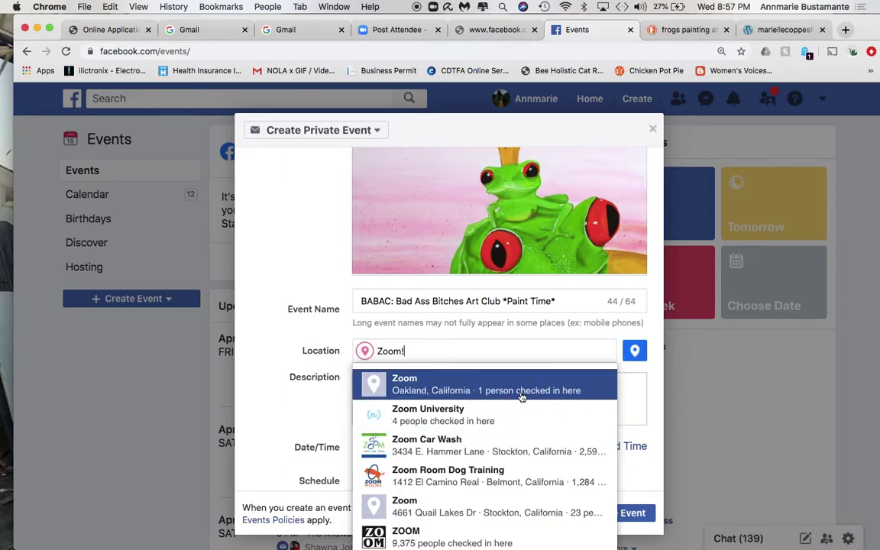
pyautogui.click(521, 392)
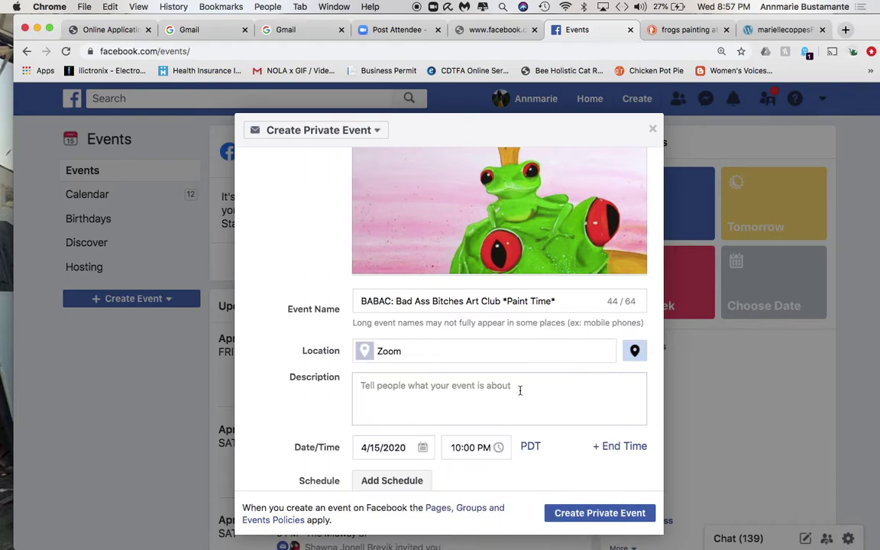
# Step: Begin the event description with the host's first name followed by "is hosting a fine afternoon of ladies painting varieties!"
pyautogui.click(417, 388)
pyautogui.write('Debor')
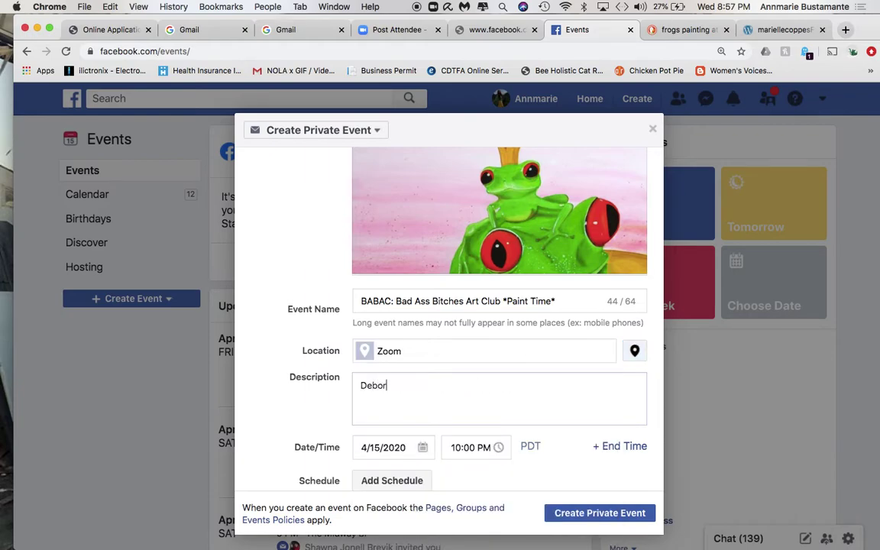
pyautogui.write('ah is hostine ')
pyautogui.write('a')
pyautogui.press('BackSpace')
pyautogui.press('BackSpace')
pyautogui.press('BackSpace')
pyautogui.press('BackSpace')
pyautogui.write('g a')
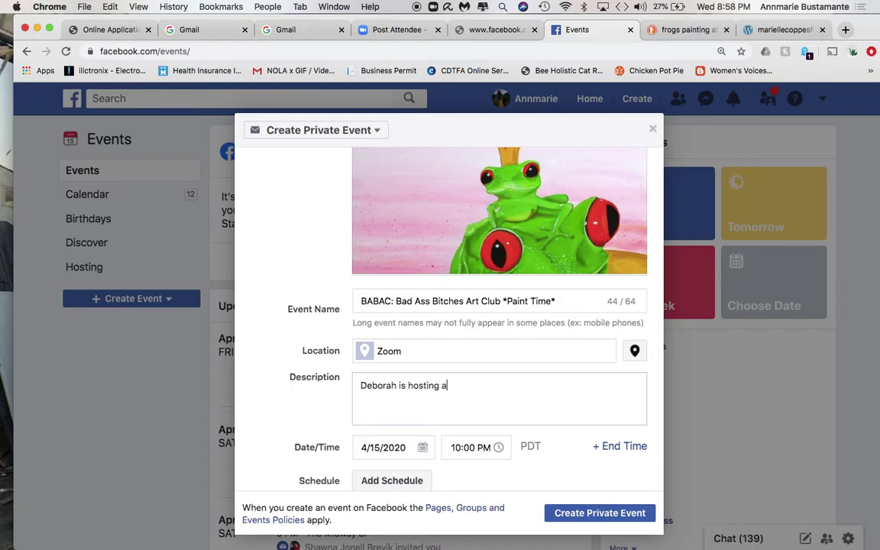
pyautogui.write(' fine afternoon of')
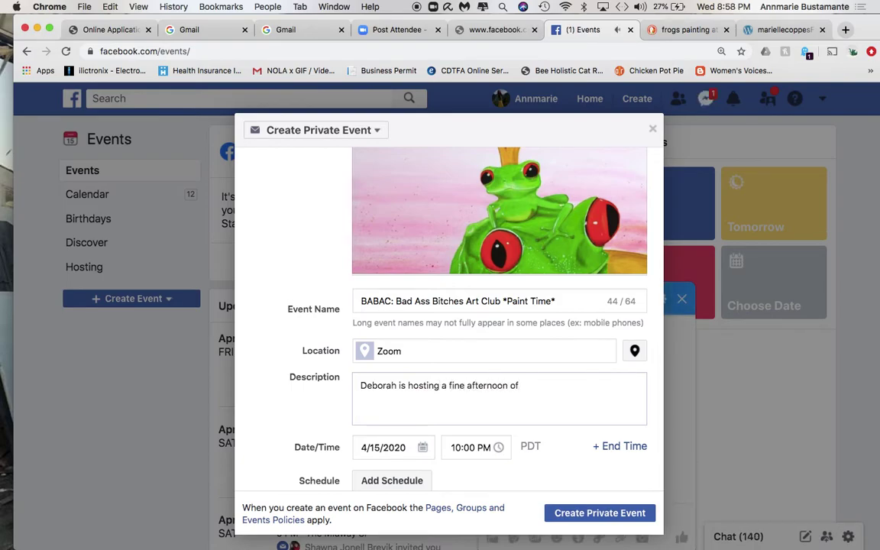
pyautogui.write(' ladies paitn')
pyautogui.press('BackSpace')
pyautogui.write('ing varieties!')
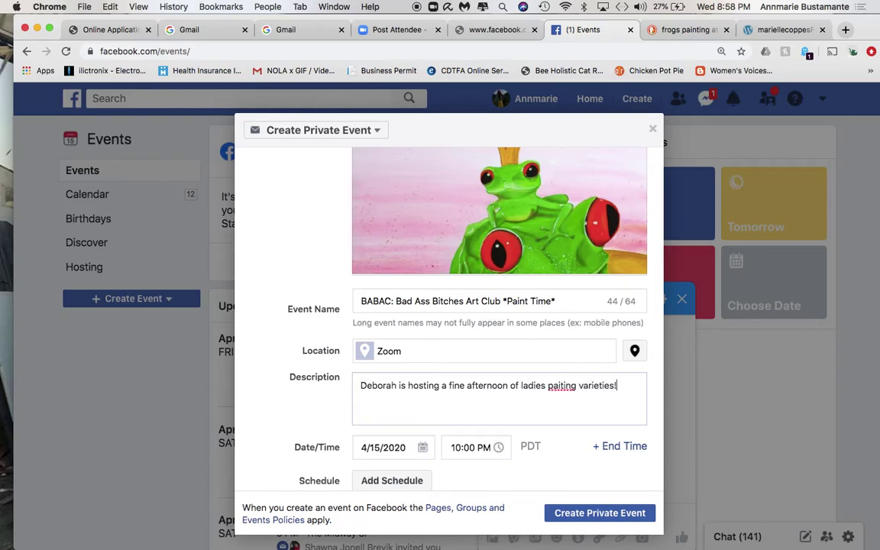
pyautogui.click(560, 386)
pyautogui.write('n')
# Step: Add a second line to the description reading "Come forth, brushes wielding,"
pyautogui.press('Return')
pyautogui.write('Come forth, brushes weilding')
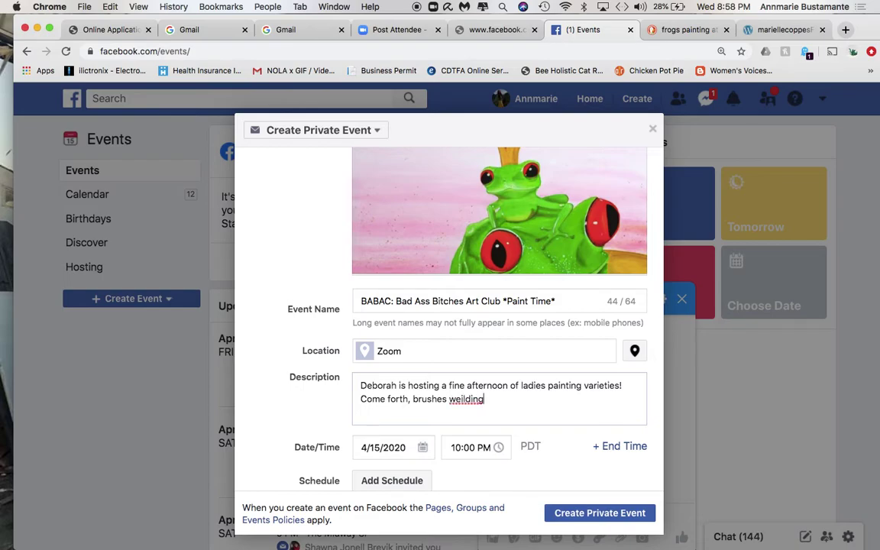
pyautogui.rightClick(468, 399)
pyautogui.press('Escape')
pyautogui.press('Right')
pyautogui.write(',')
pyautogui.click(463, 399)
pyautogui.press('BackSpace')
pyautogui.press('BackSpace')
pyautogui.write('ie')
pyautogui.press('BackSpace')
pyautogui.write('e')
# Step: Finish the description's second sentence with "and sip, poof and pass the potions, and confectionaries my sweets!"
pyautogui.click(506, 401)
pyautogui.write('and si')
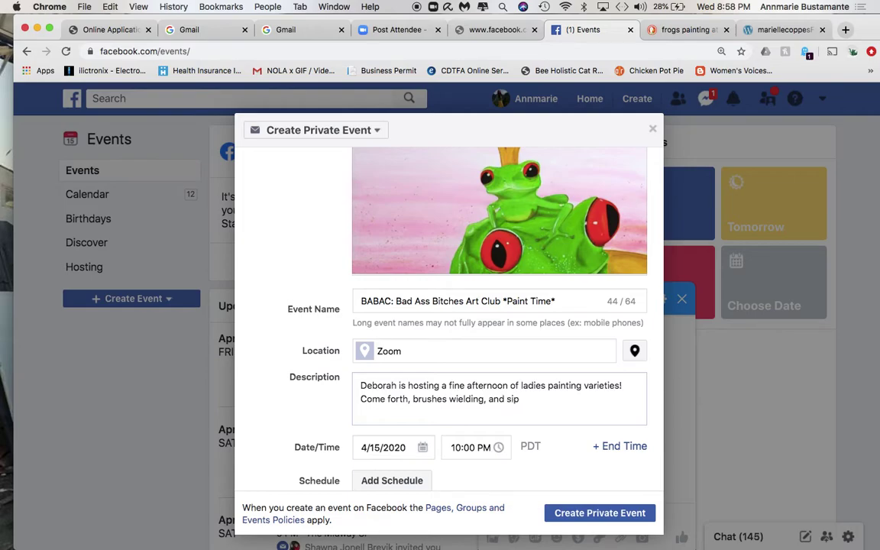
pyautogui.write('p, poof and pass tha')
pyautogui.press('BackSpace')
pyautogui.write('e potions')
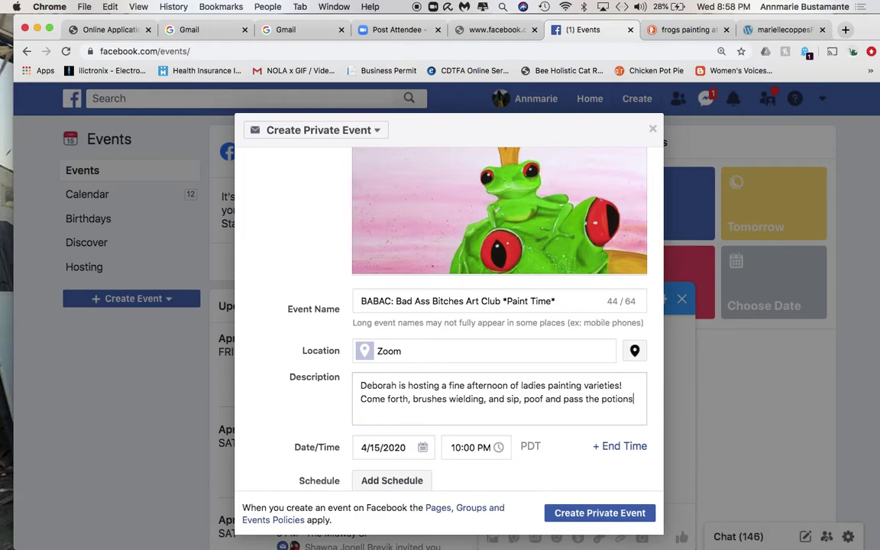
pyautogui.write(', and confectionar')
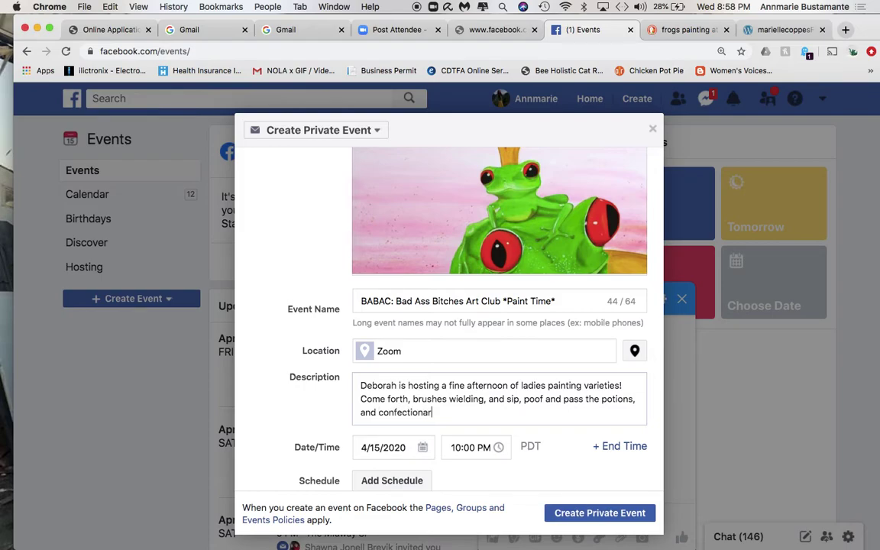
pyautogui.write('ies my sweets')
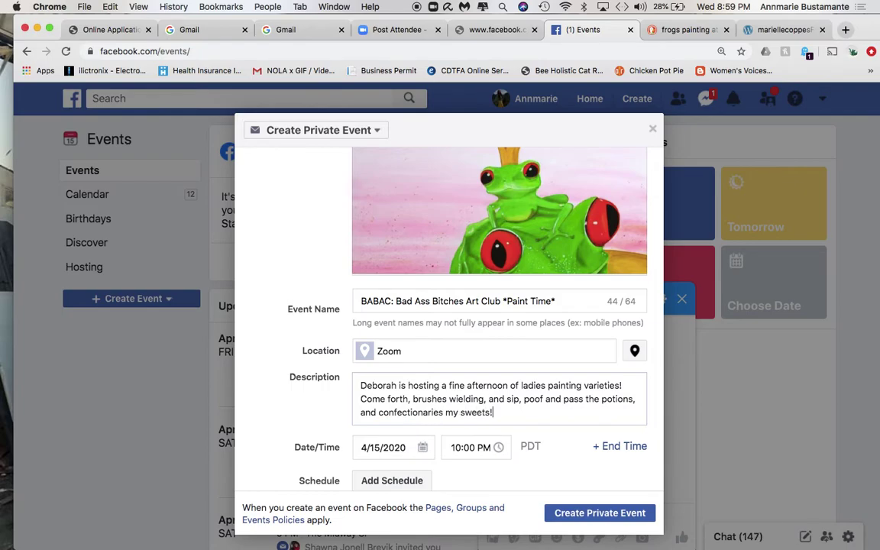
# Step: Start a new description paragraph with both hosts' first names followed by "miss you all. Come to us! Paint our"
pyautogui.write('!')
pyautogui.press('Return')
pyautogui.press('Return')
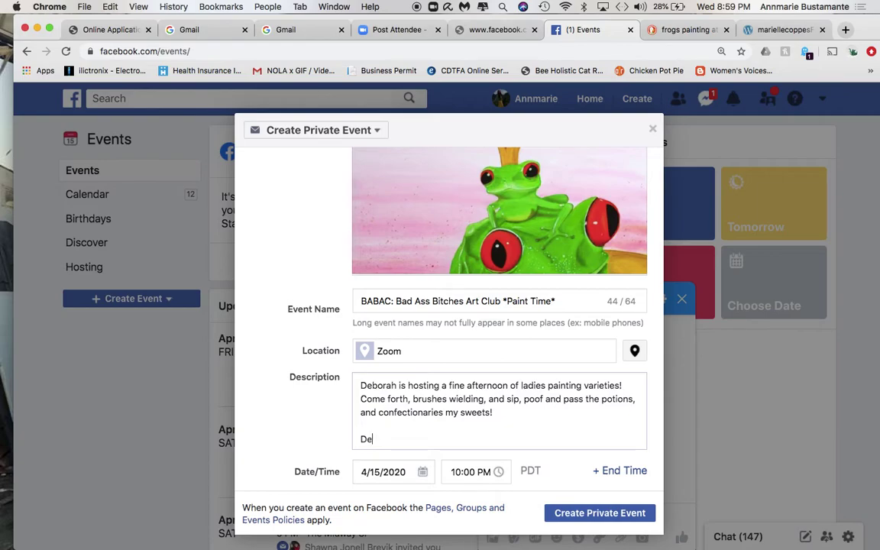
pyautogui.write('g')
pyautogui.press('BackSpace')
pyautogui.write('h and Annmarie miss you all. Come fo')
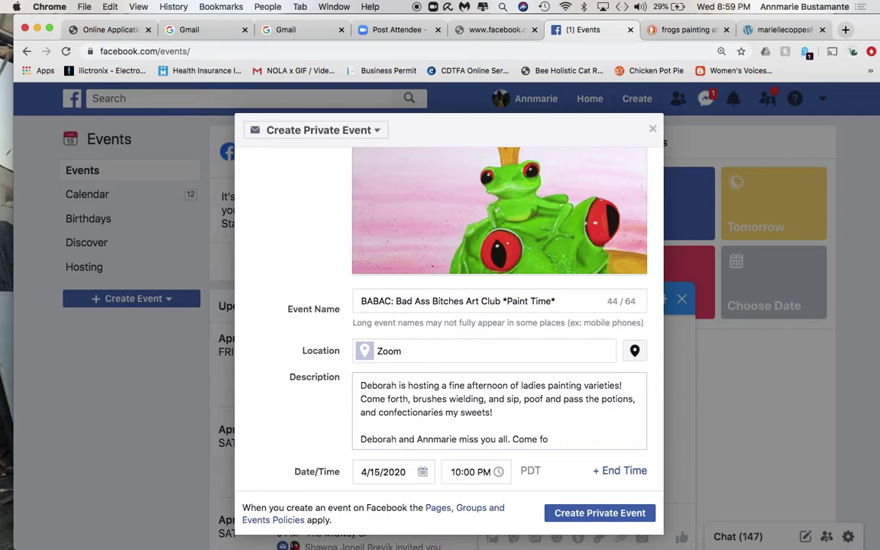
pyautogui.press('BackSpace')
pyautogui.press('BackSpace')
pyautogui.write('to us! Paint our')
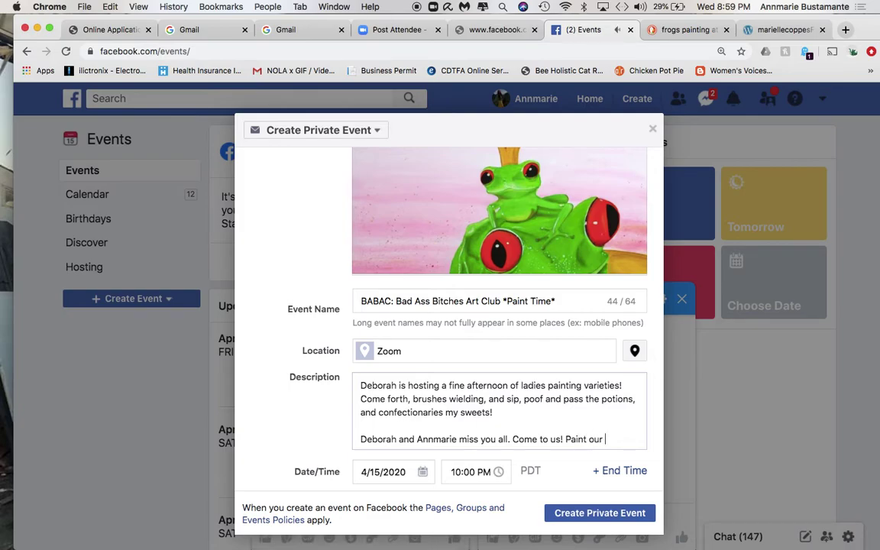
# Step: Finish the paragraph's last sentence with "canvases, t-shirt, purses, shelters, and selves!", correcting the spelling of "canvases"
pyautogui.write('canvasas, t-sh')
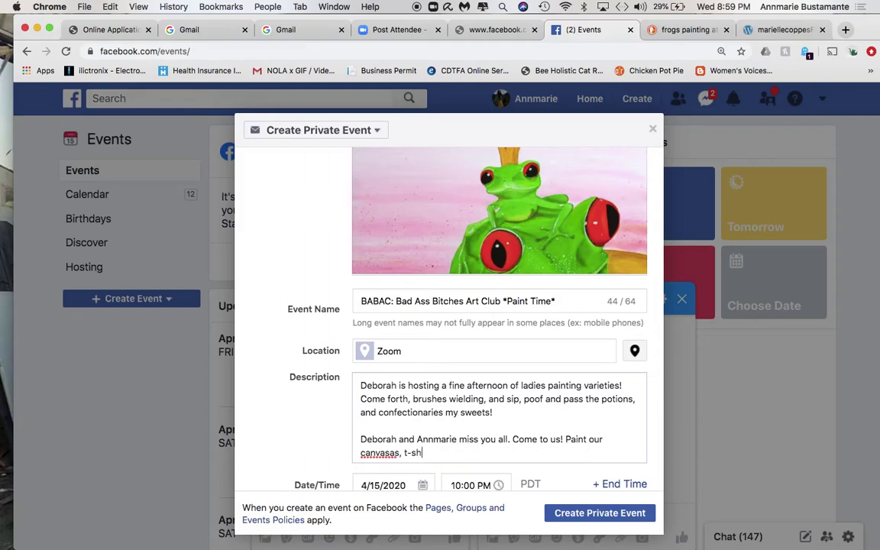
pyautogui.write('irt, purses, shelters, and')
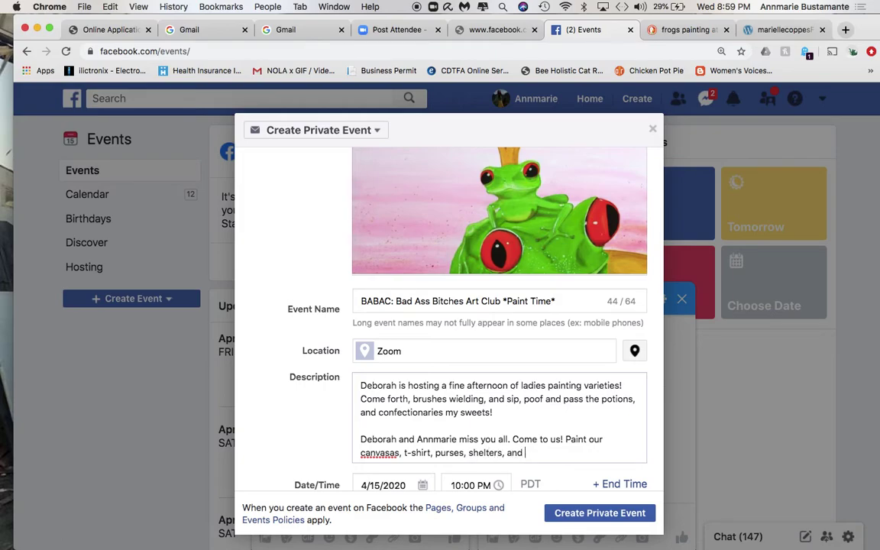
pyautogui.rightClick(377, 456)
pyautogui.click(405, 398)
pyautogui.click(525, 452)
pyautogui.write('selve')
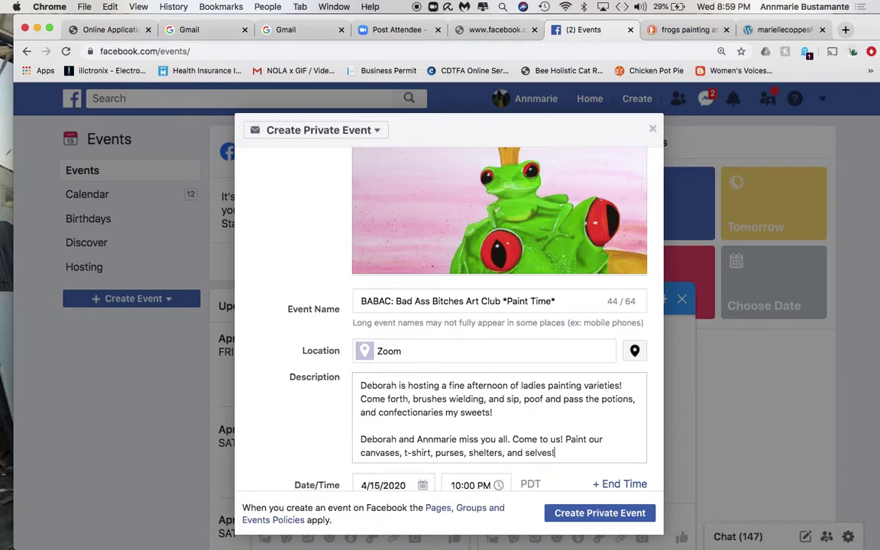
pyautogui.write('s!')
# Step: Add a separate description paragraph reading "Yes!", with blank lines around it
pyautogui.press('Return')
pyautogui.press('Return')
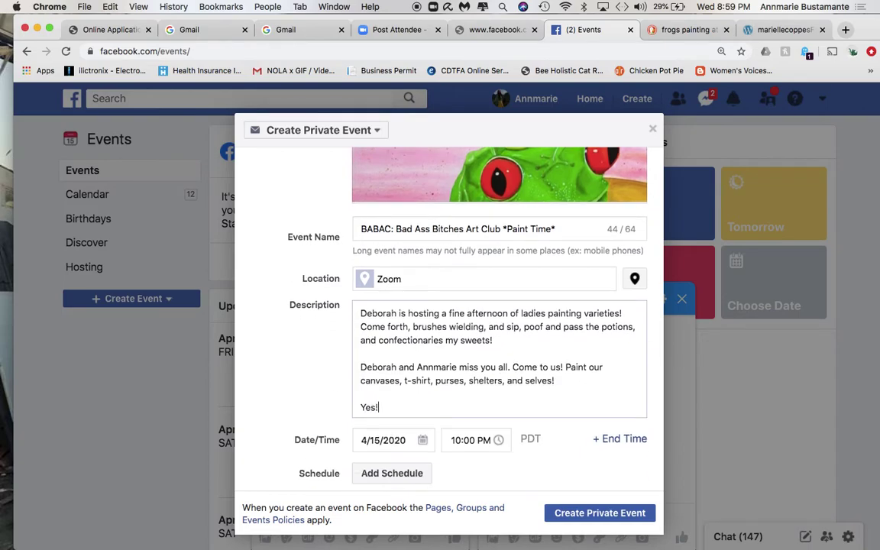
pyautogui.write('Yes!')
pyautogui.press('Return')
pyautogui.press('Return')
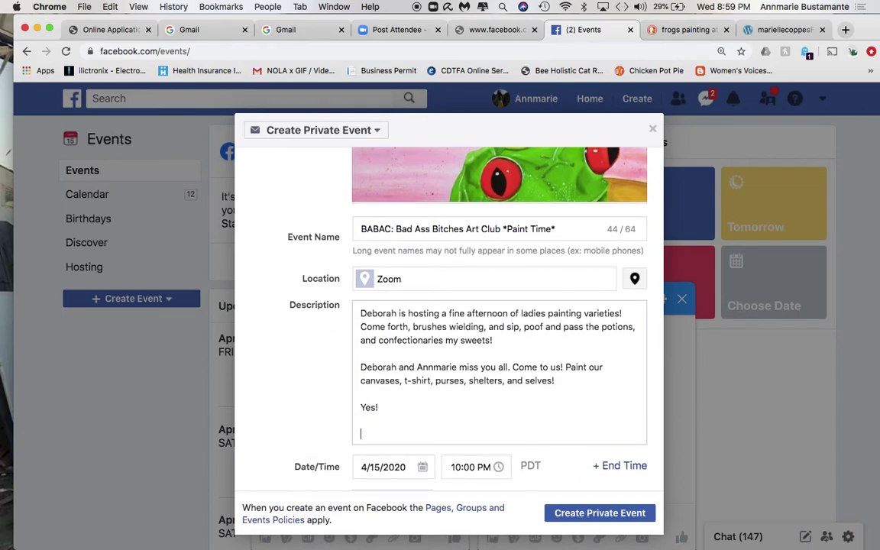
# Step: Add a parenthesised note with the host's first name and ", feel encouraged to edit this goofus description", then a closing line "<3 <3 <3"
pyautogui.write('(Deborah, feel encouraged to edit this goofus')
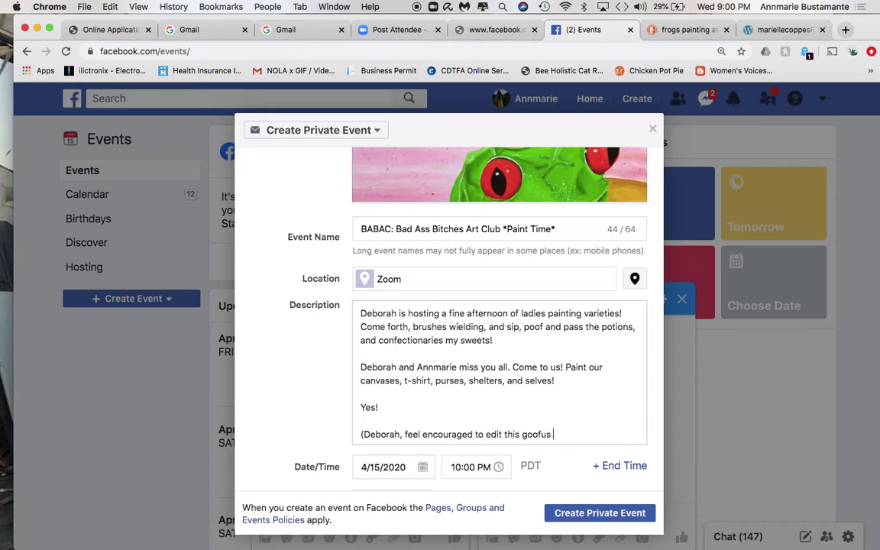
pyautogui.write('description)')
pyautogui.press('Return')
pyautogui.press('Return')
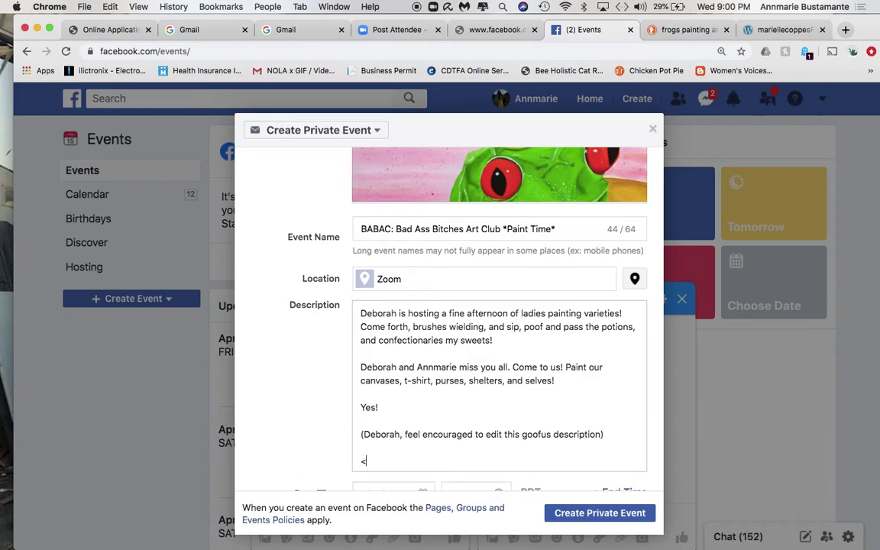
pyautogui.write('<3 <3 <3')
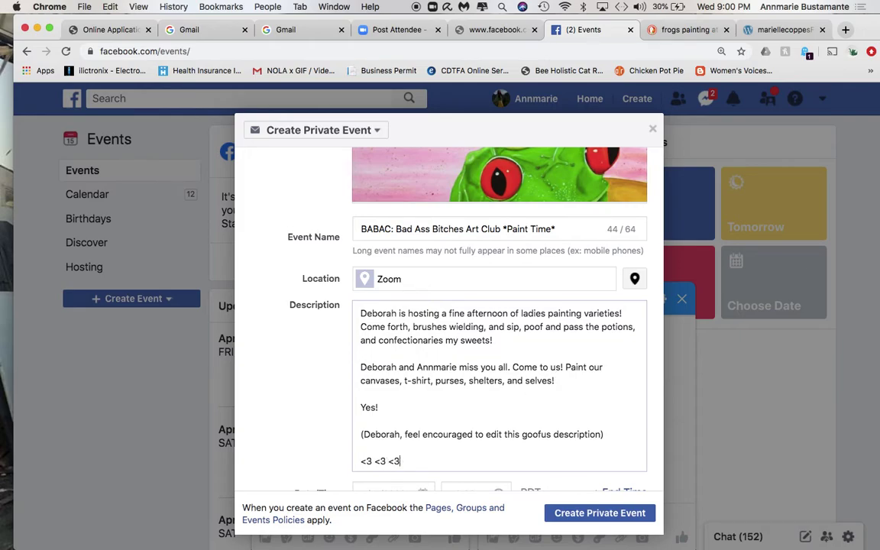
# Step: Set the event's start to 4/19/2020 at 1:00 PM
pyautogui.scroll(-3, 510, 441)
pyautogui.scroll(-1, 413, 360)
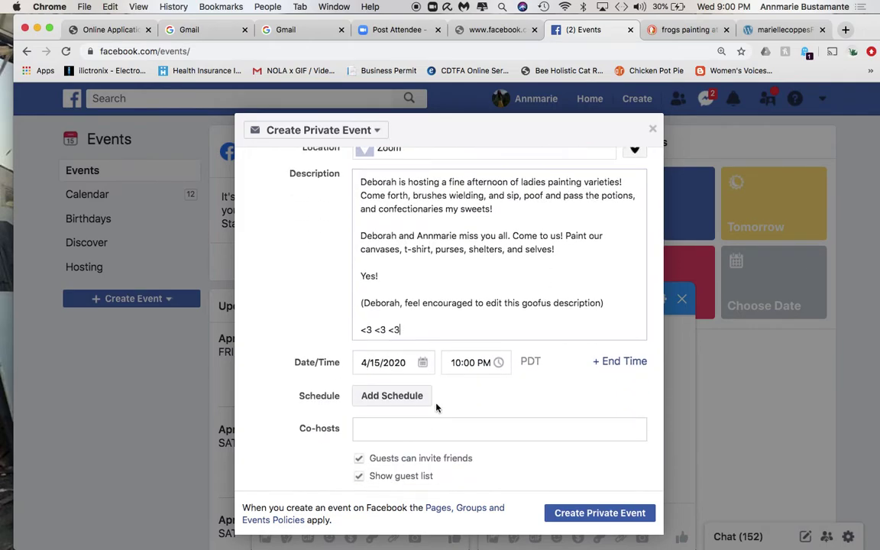
pyautogui.click(376, 337)
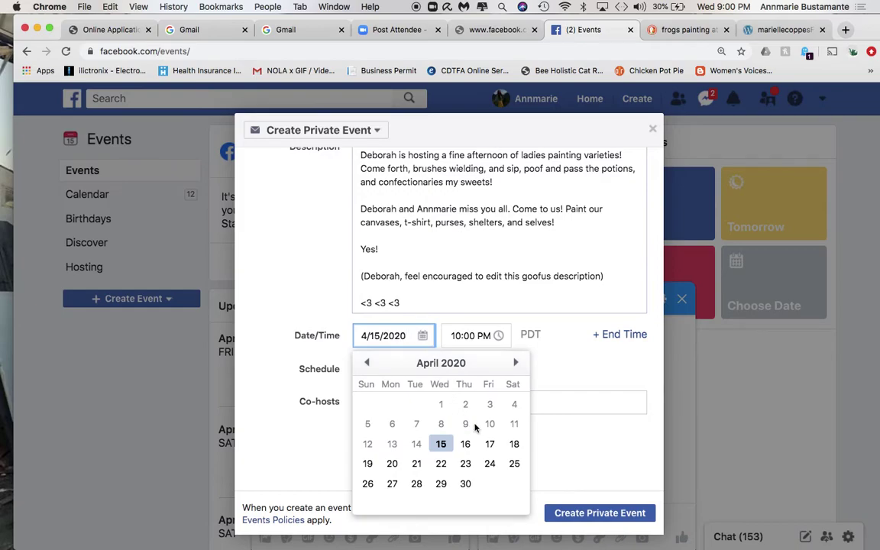
pyautogui.click(365, 464)
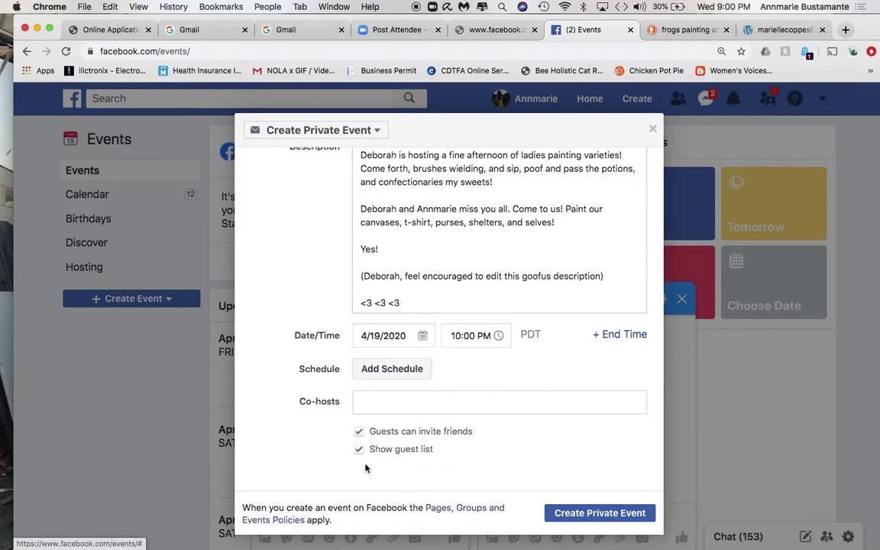
pyautogui.click(458, 338)
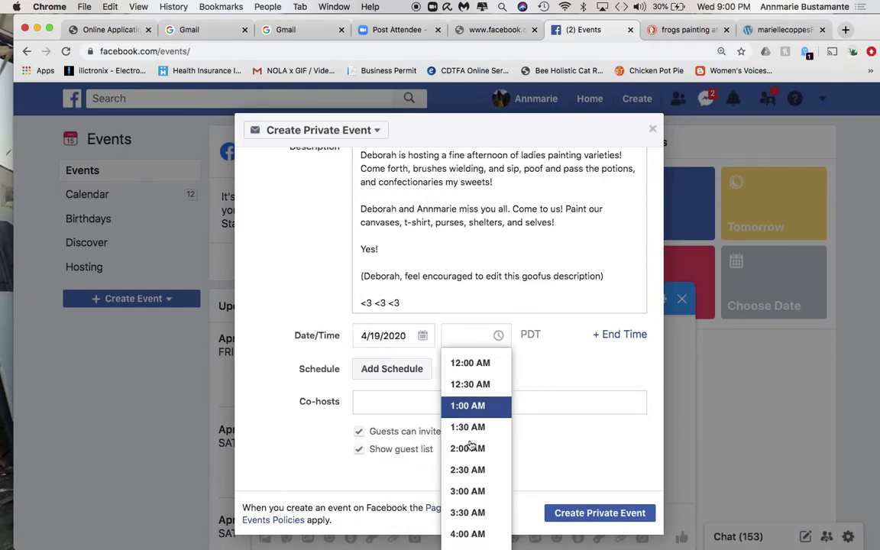
pyautogui.scroll(-1, 477, 515)
pyautogui.scroll(-10, 479, 512)
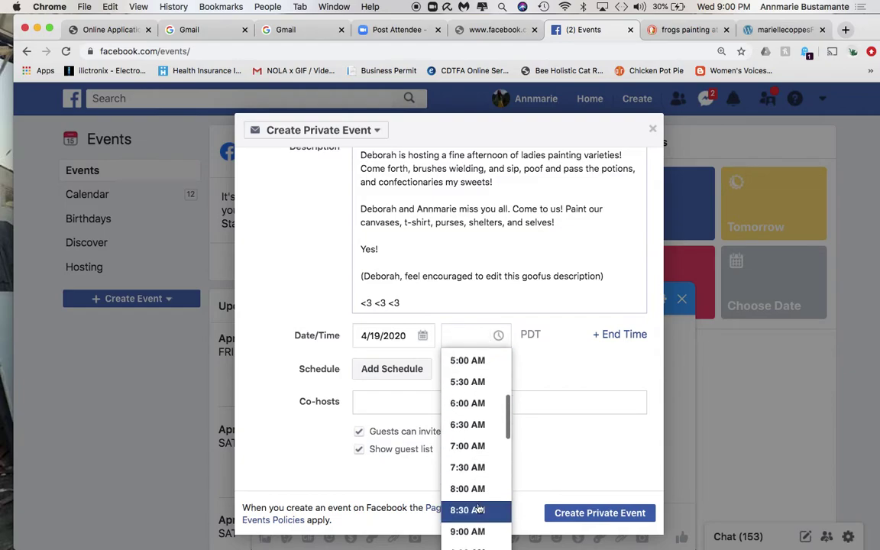
pyautogui.scroll(-2, 479, 507)
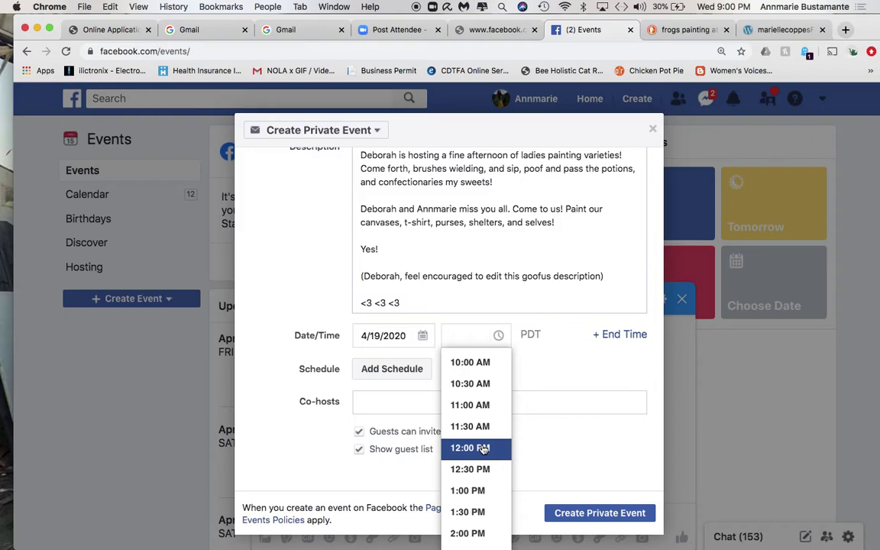
pyautogui.click(475, 490)
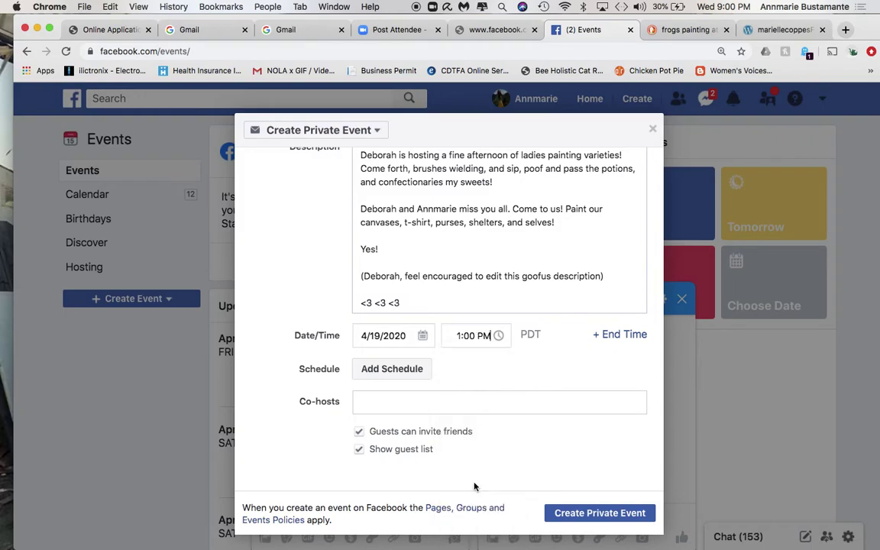
# Step: Add an end time to the event and set it to 6:00 PM
pyautogui.click(599, 342)
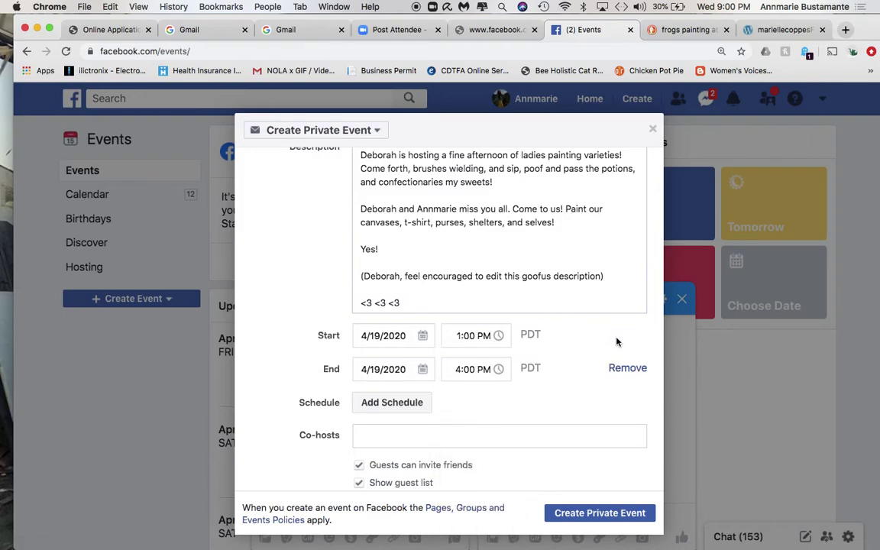
pyautogui.click(503, 370)
pyautogui.scroll(-3, 493, 483)
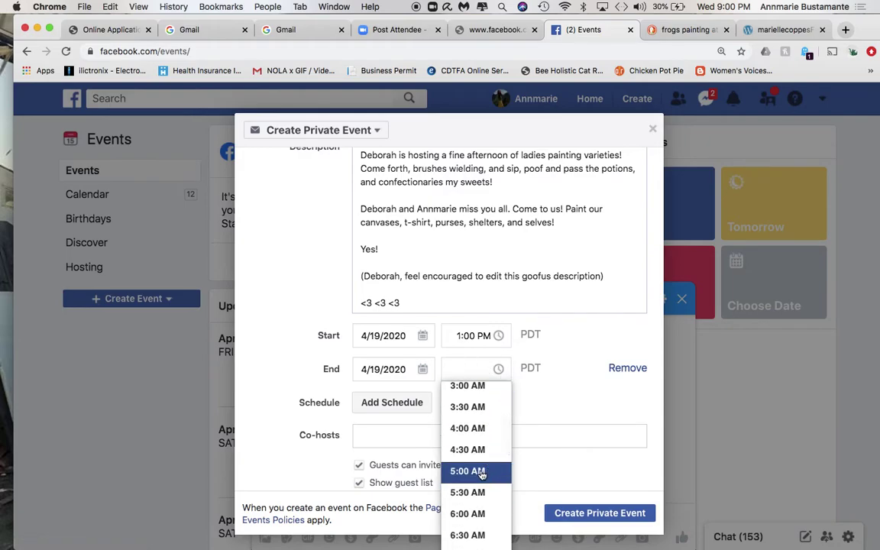
pyautogui.scroll(-5, 488, 497)
pyautogui.scroll(-3, 487, 511)
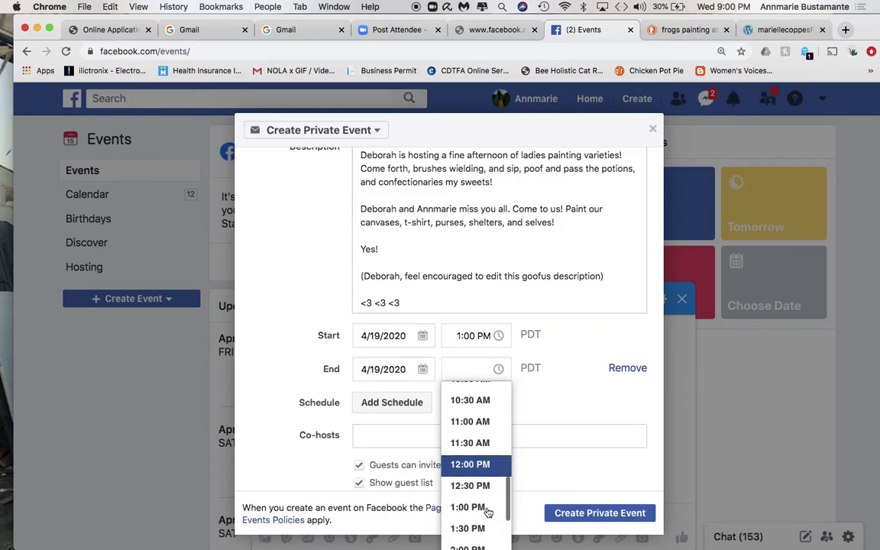
pyautogui.scroll(-5, 487, 512)
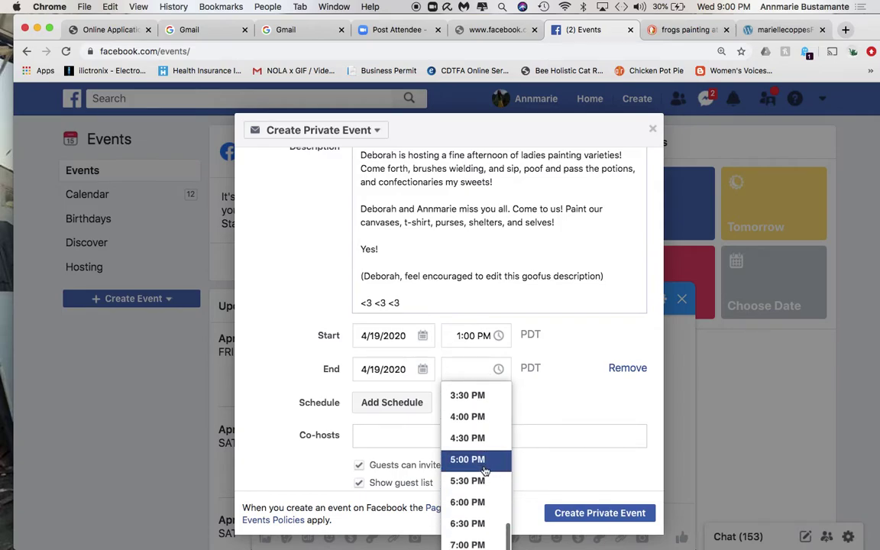
pyautogui.click(483, 502)
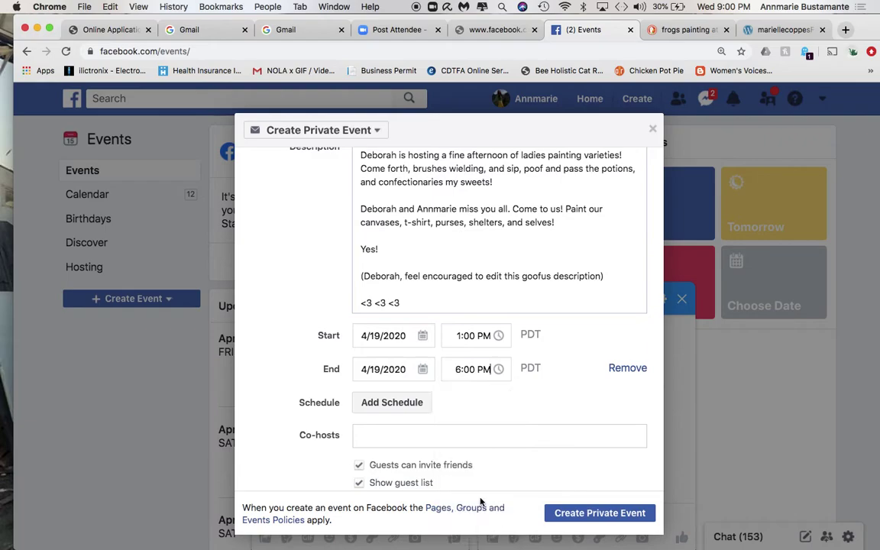
# Step: Add the friend named in the description as co-host and create the private event
pyautogui.scroll(-1, 405, 436)
pyautogui.click(395, 403)
pyautogui.write('Deborah')
pyautogui.click(354, 432)
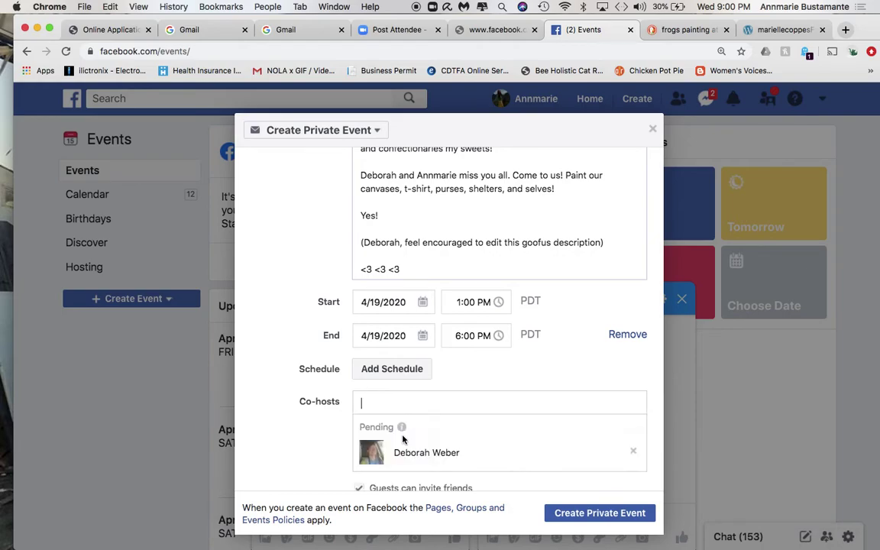
pyautogui.scroll(-2, 347, 455)
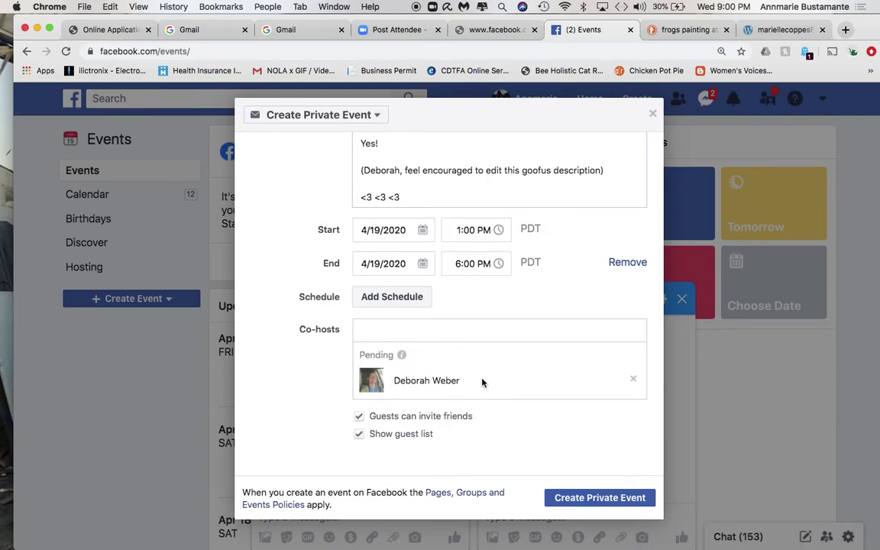
pyautogui.click(576, 498)
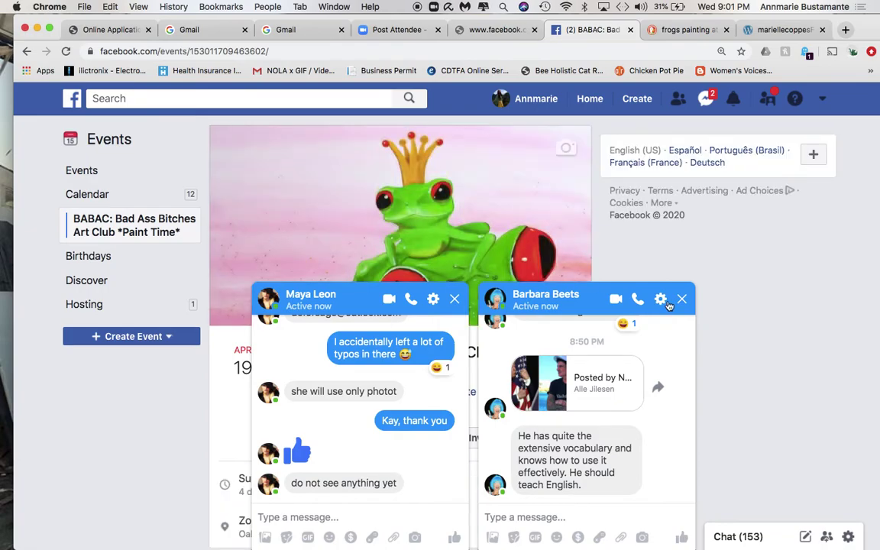
# Step: Close both open chat windows covering the new event page
pyautogui.click(681, 299)
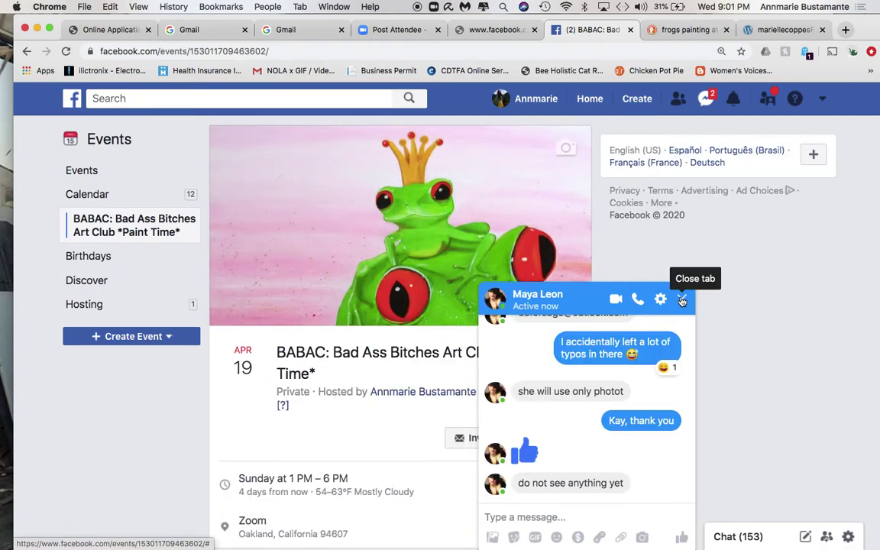
pyautogui.click(681, 299)
pyautogui.scroll(-4, 380, 448)
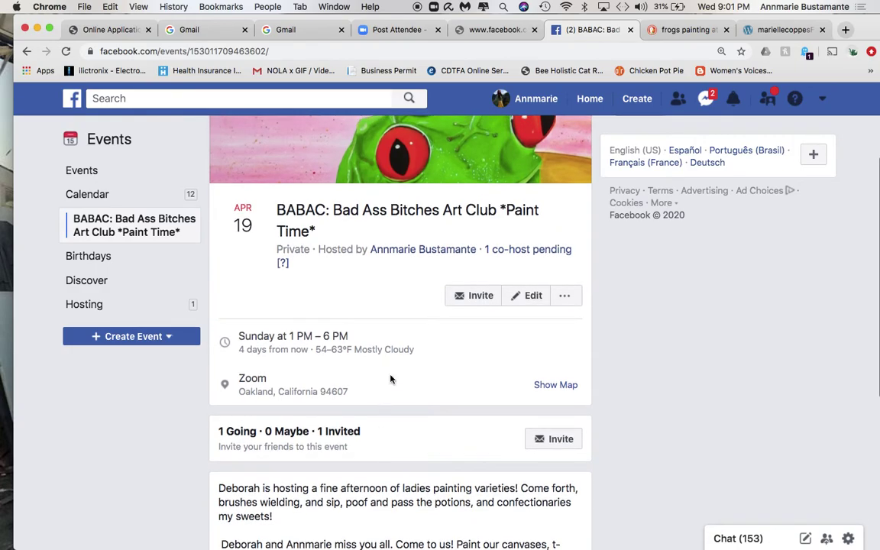
# Step: Start inviting friends to the event and select the second through sixth people in the suggested friends list
pyautogui.click(471, 295)
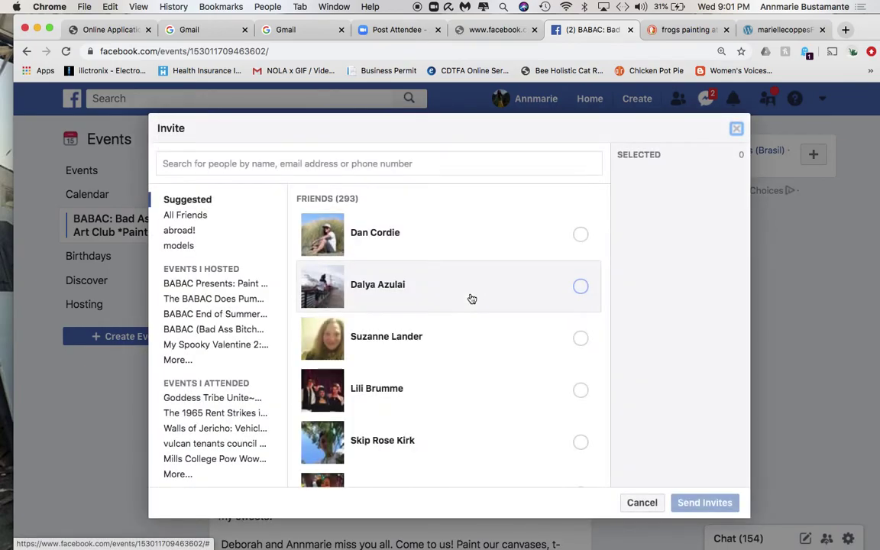
pyautogui.click(579, 289)
pyautogui.click(580, 337)
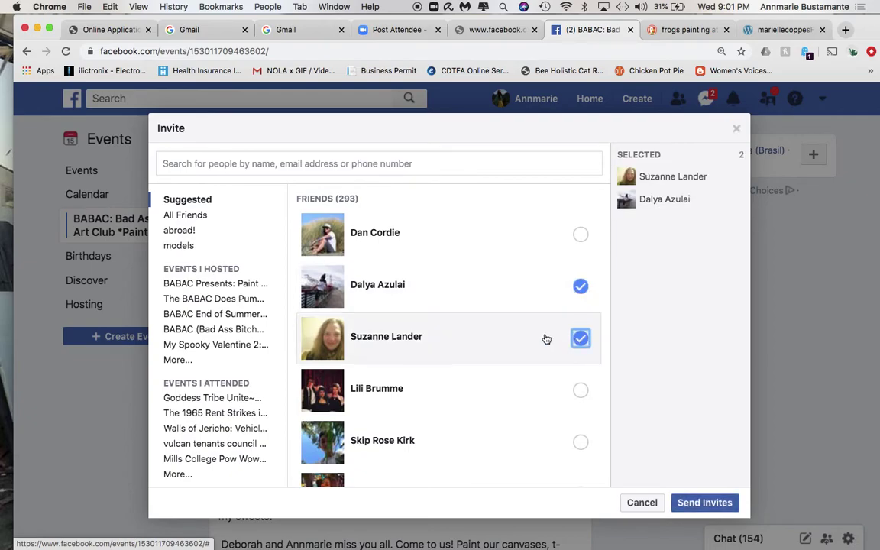
pyautogui.scroll(-3, 546, 338)
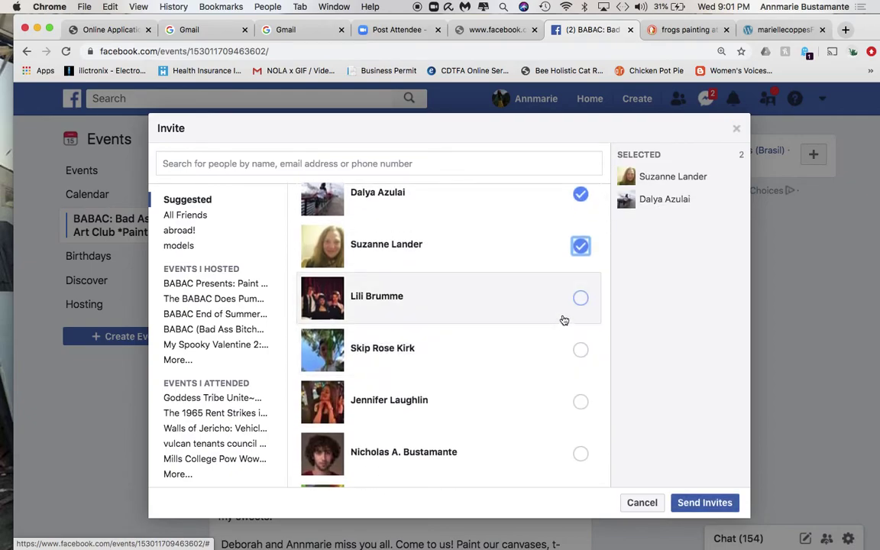
pyautogui.click(581, 301)
pyautogui.click(581, 349)
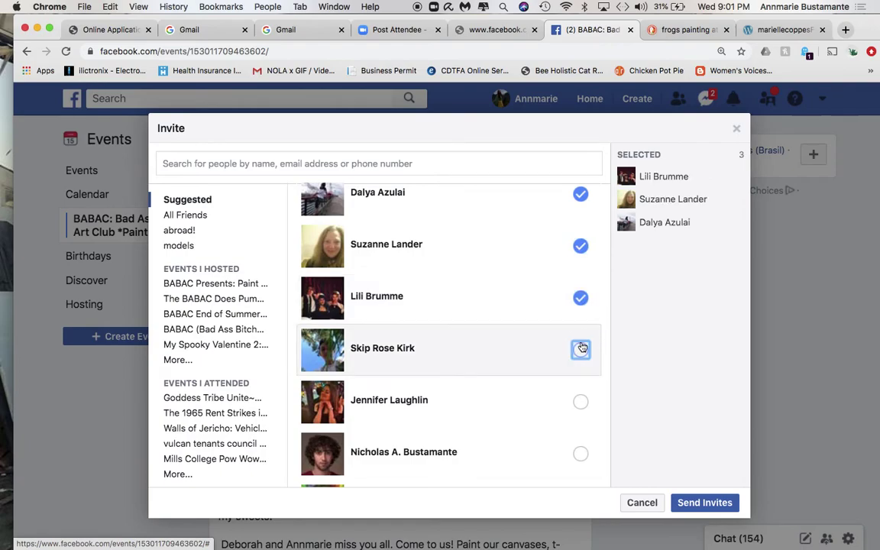
pyautogui.click(577, 396)
# Step: Add the eighth and fourteenth suggested friends to the invitation selection
pyautogui.scroll(-4, 545, 382)
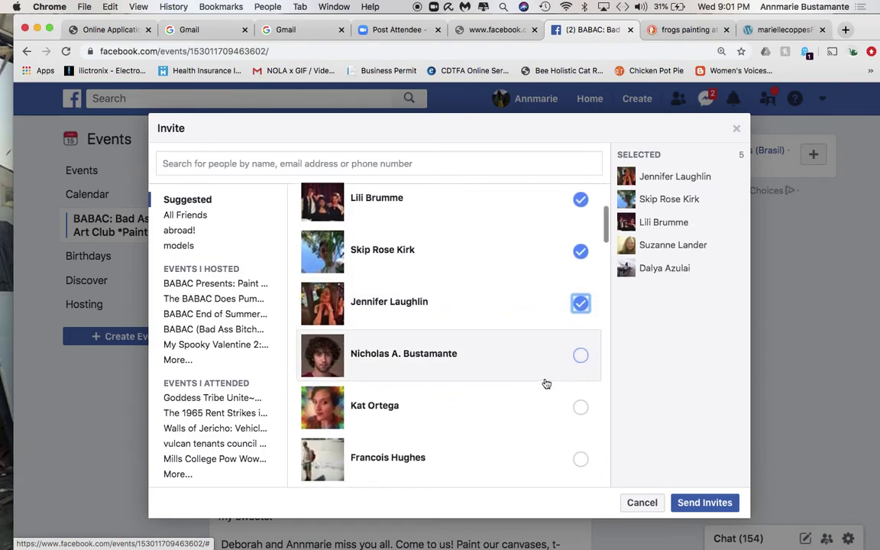
pyautogui.click(580, 350)
pyautogui.scroll(-5, 546, 365)
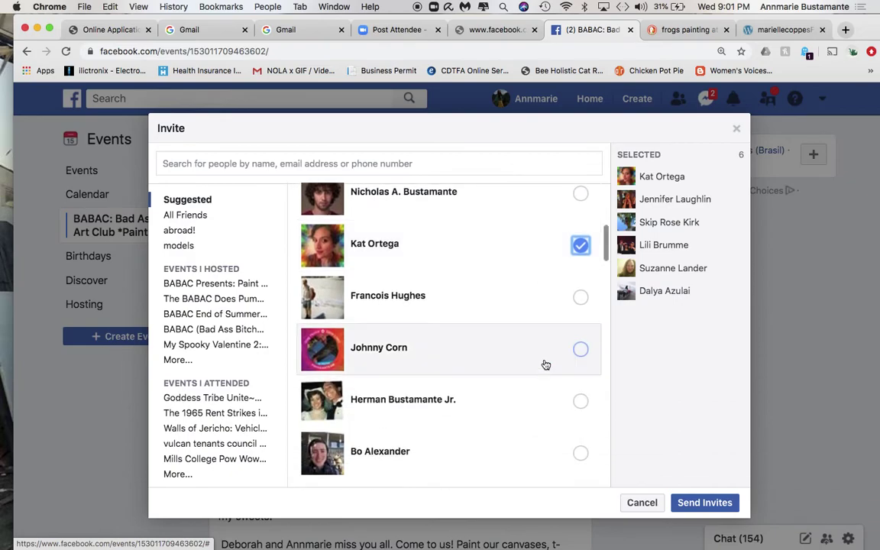
pyautogui.scroll(-4, 546, 364)
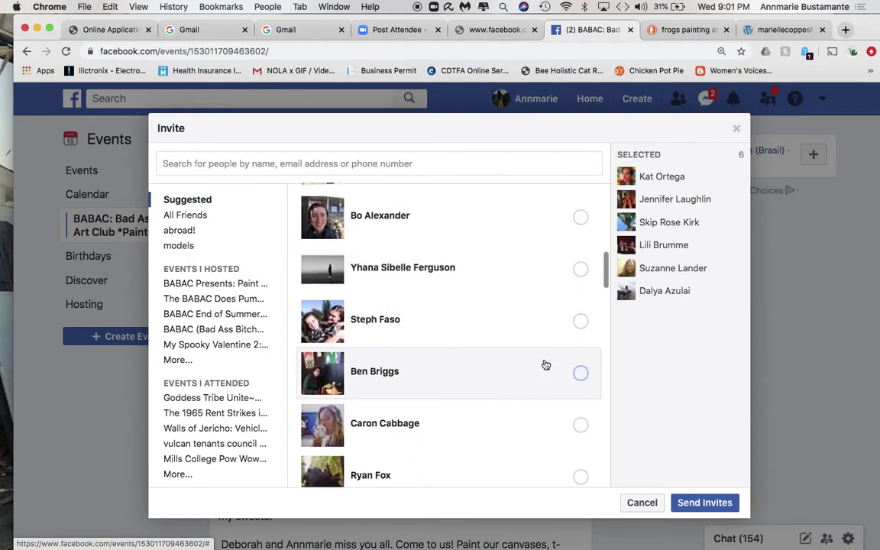
pyautogui.scroll(-1, 545, 365)
pyautogui.scroll(-1, 545, 365)
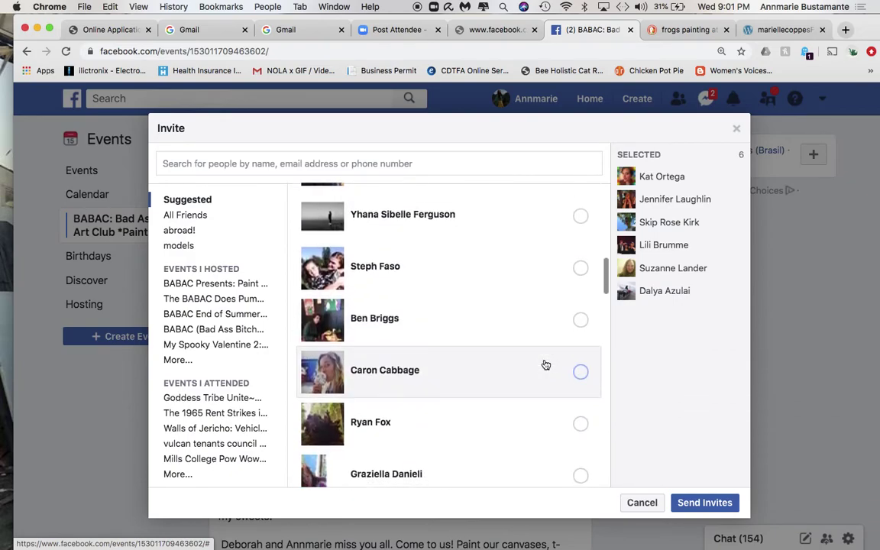
pyautogui.click(580, 268)
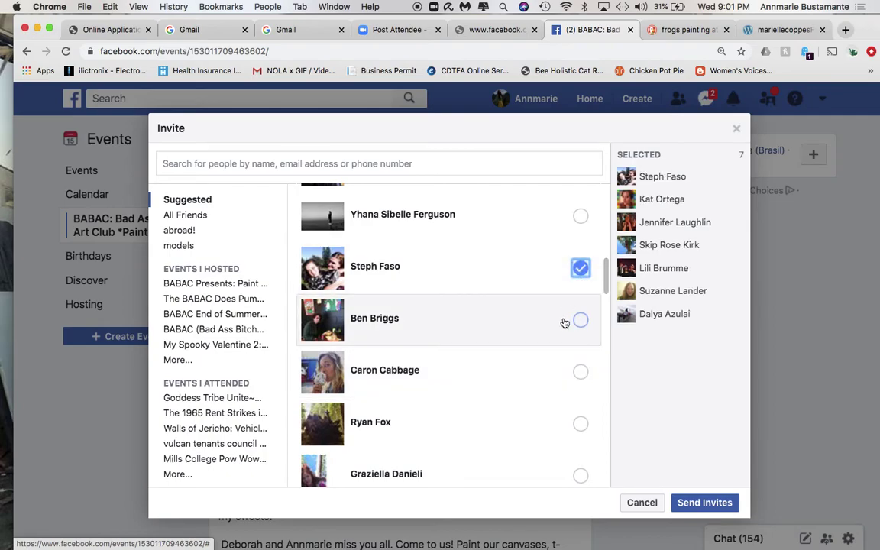
# Step: Add three more invitees from further down the suggested friends: the 20th, 21st and 24th entries
pyautogui.scroll(-2, 564, 321)
pyautogui.scroll(-4, 564, 323)
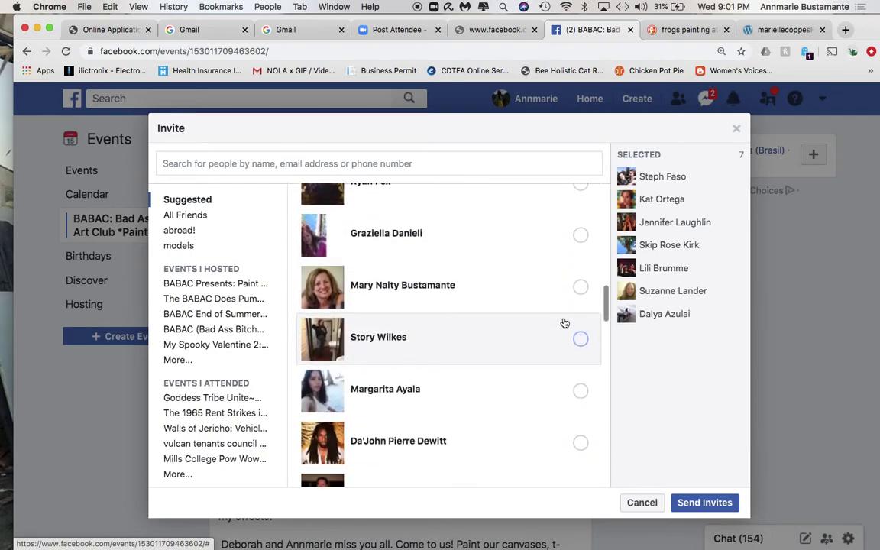
pyautogui.click(581, 337)
pyautogui.click(581, 391)
pyautogui.scroll(-3, 537, 372)
pyautogui.scroll(-2, 537, 373)
pyautogui.click(581, 341)
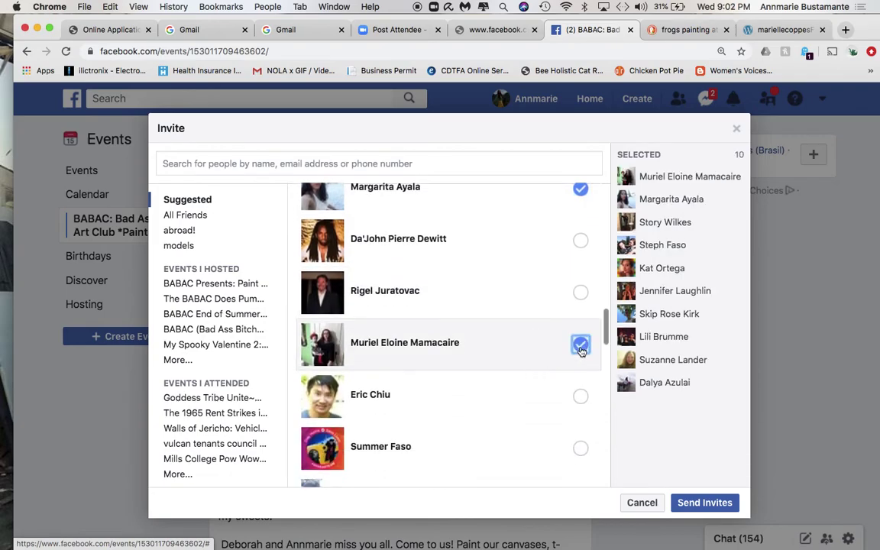
# Step: Add three consecutive suggested friends, the 26th through 28th entries, to the invitation selection
pyautogui.scroll(-2, 556, 384)
pyautogui.click(580, 344)
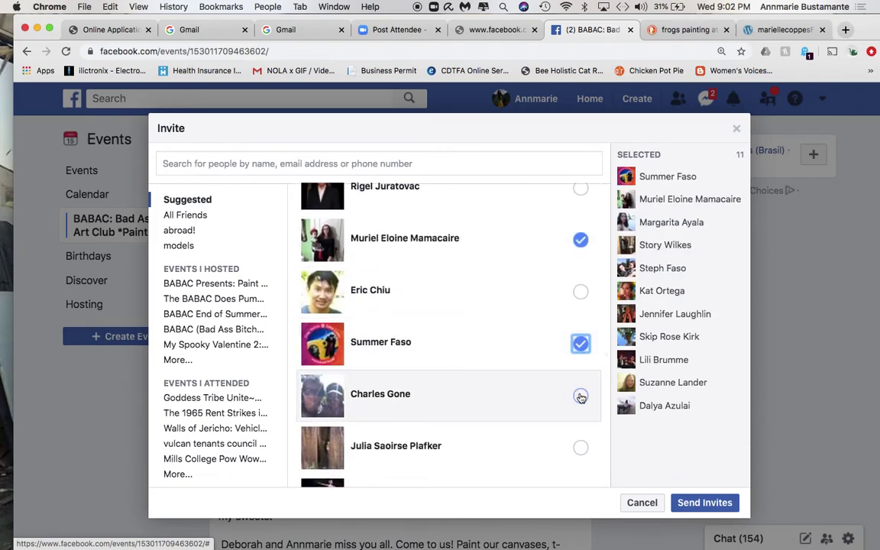
pyautogui.click(581, 394)
pyautogui.scroll(-3, 530, 385)
pyautogui.click(578, 328)
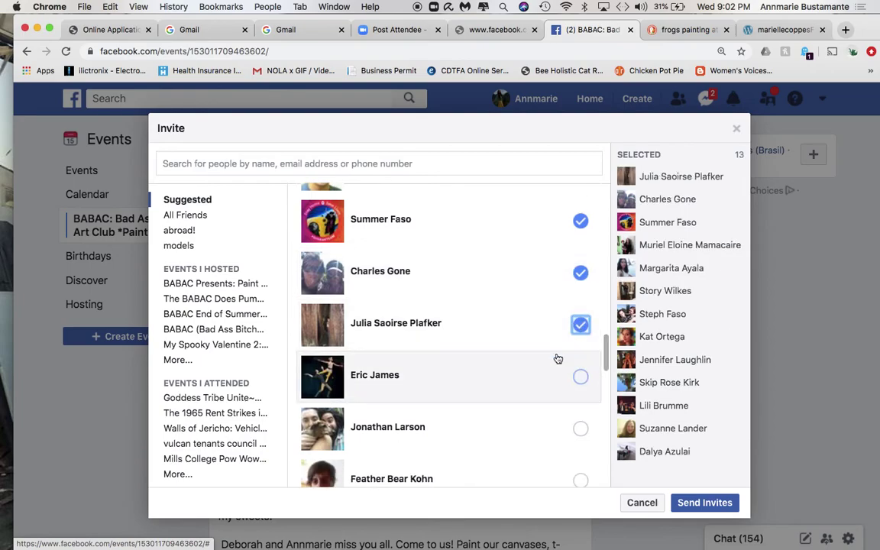
# Step: Add the 39th suggested friend, further down the list, to the invitation selection
pyautogui.scroll(-3, 558, 359)
pyautogui.scroll(-4, 559, 359)
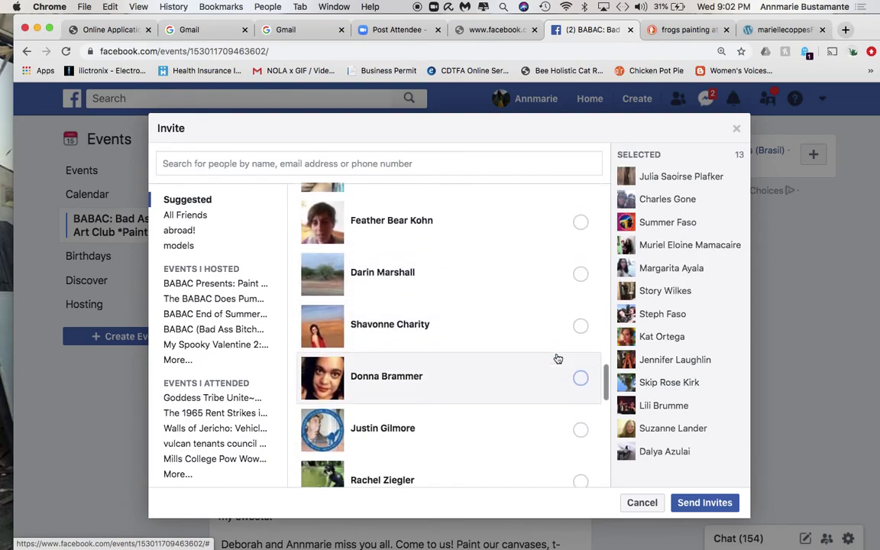
pyautogui.scroll(-4, 559, 358)
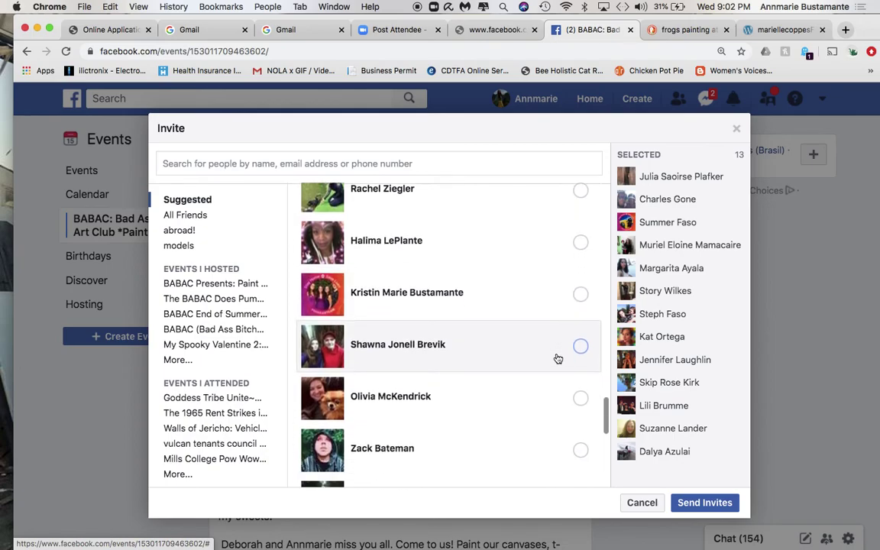
pyautogui.scroll(-1, 559, 356)
pyautogui.click(581, 312)
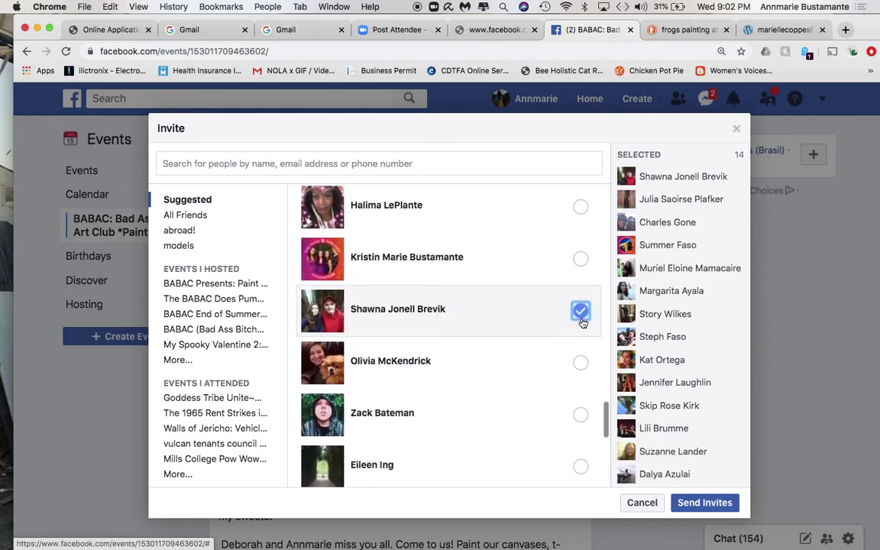
# Step: Look up a friend by first name, choose the match, and send the event invitations to all selected friends
pyautogui.click(436, 163)
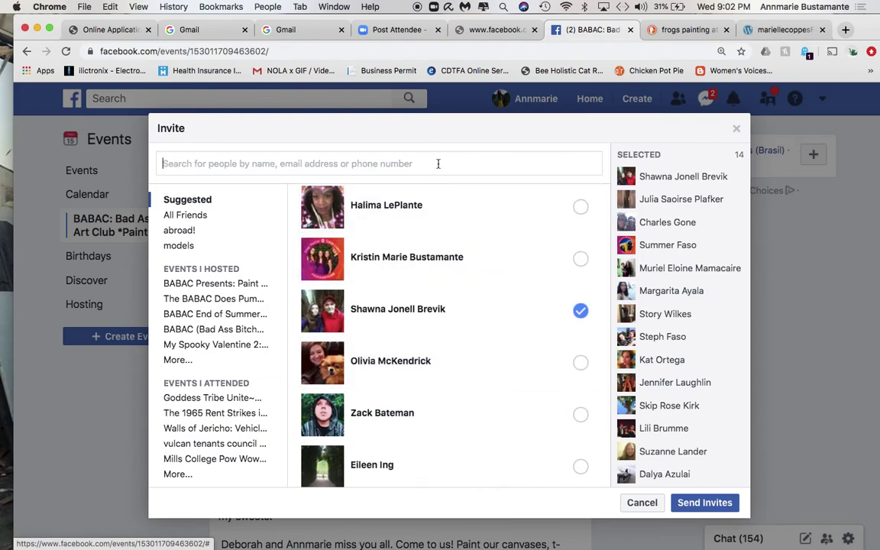
pyautogui.write('kat')
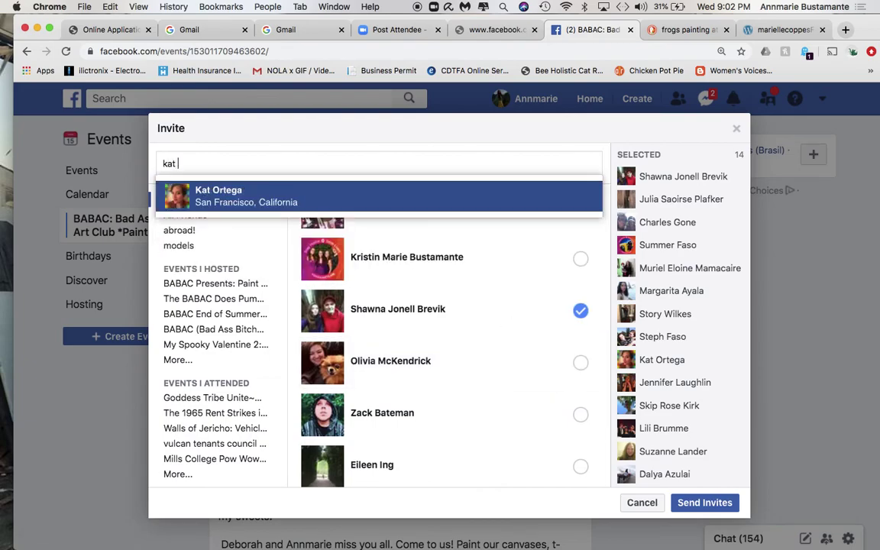
pyautogui.click(461, 197)
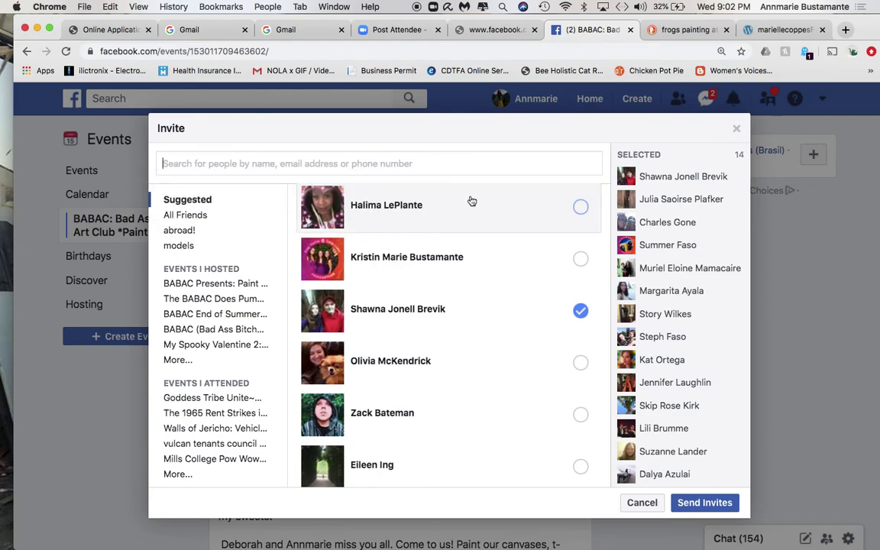
pyautogui.click(700, 504)
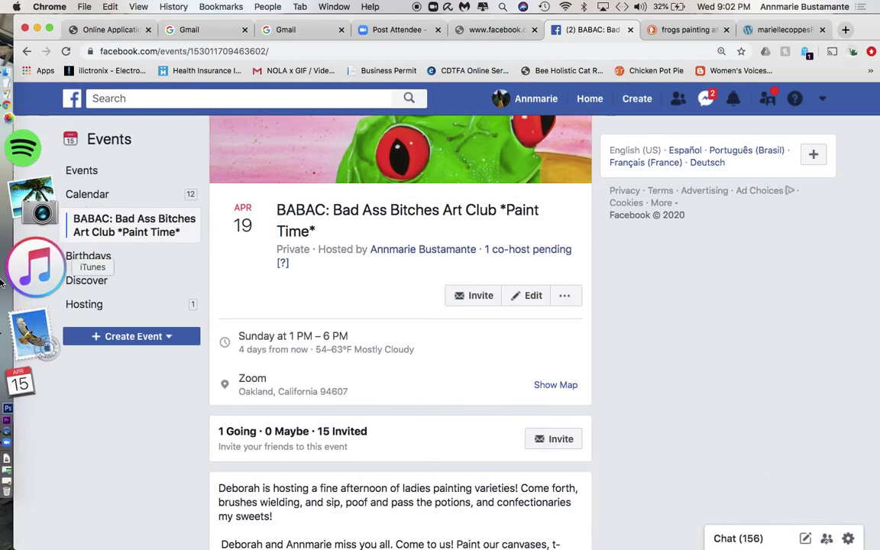
# Step: Switch to QuickTime Player and quit it
pyautogui.click(33, 317)
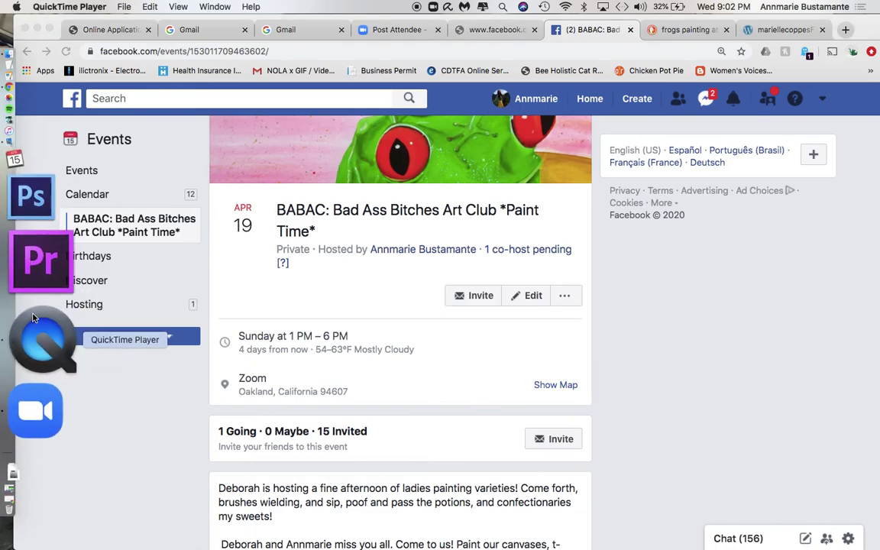
pyautogui.click(79, 5)
pyautogui.moveTo(123, 7)
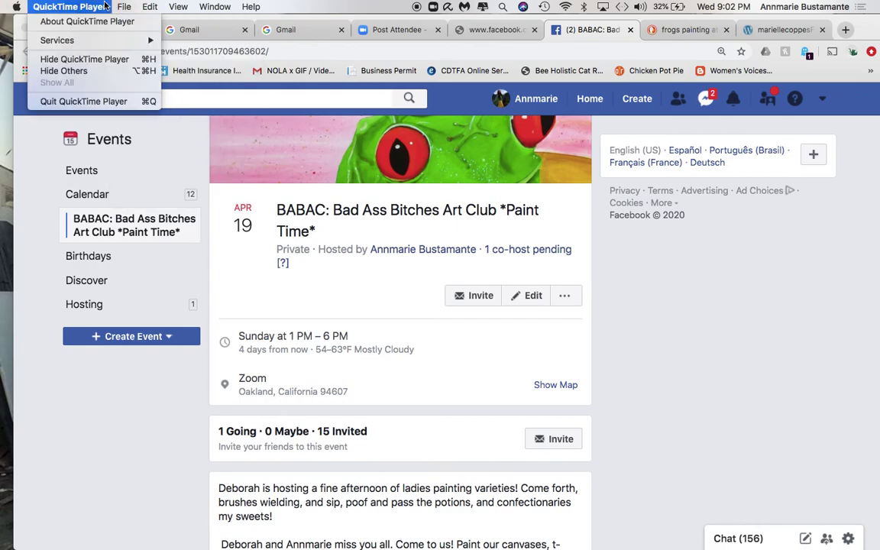
pyautogui.click(84, 101)
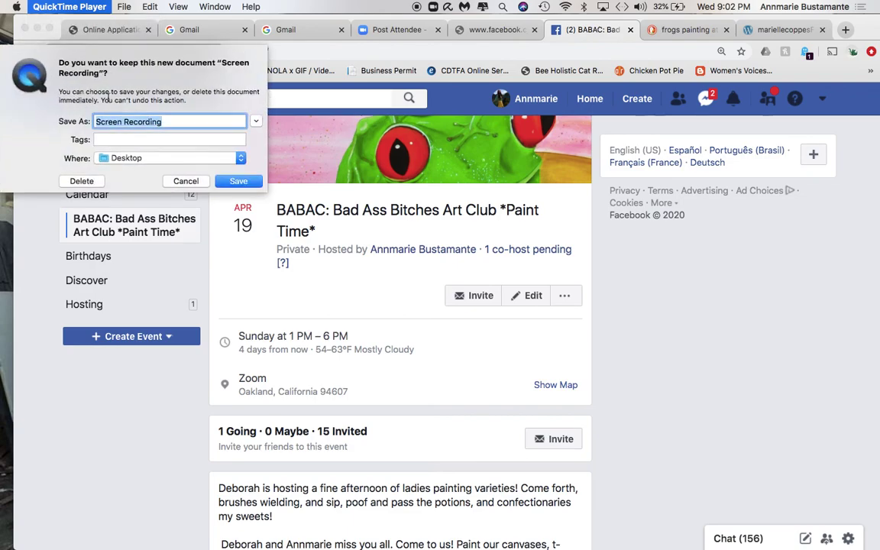